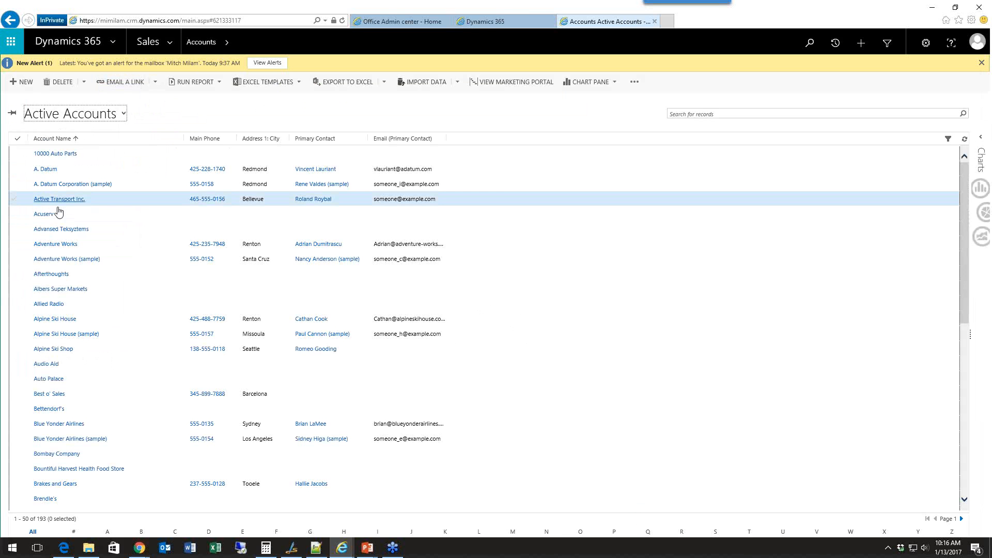
Add a note reading "tHIS IS A TNOTE." to the Active Transport Inc. account and reopen it for editing.
click(52, 198)
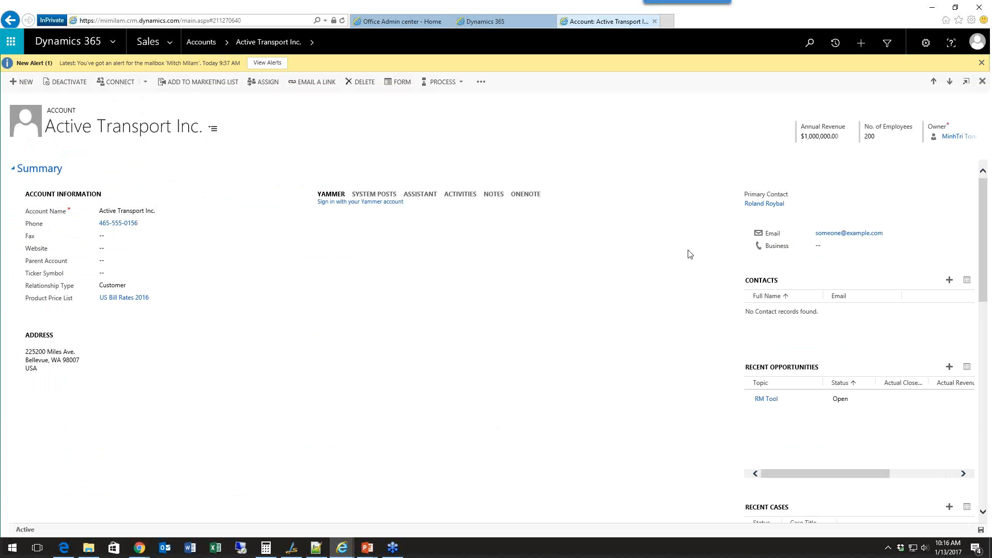
click(492, 195)
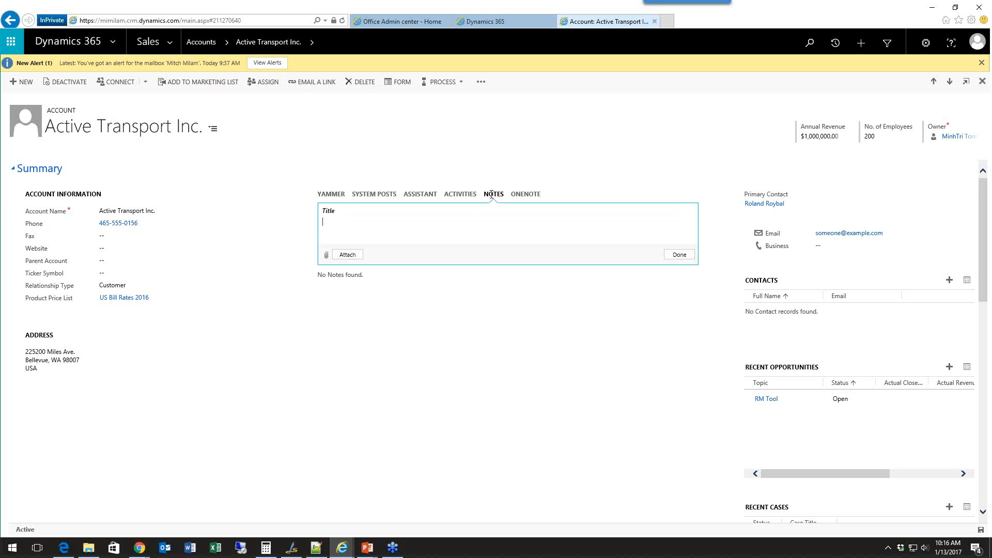
text(tHIS IS A TNOTE)
key(Tab)
key(Return)
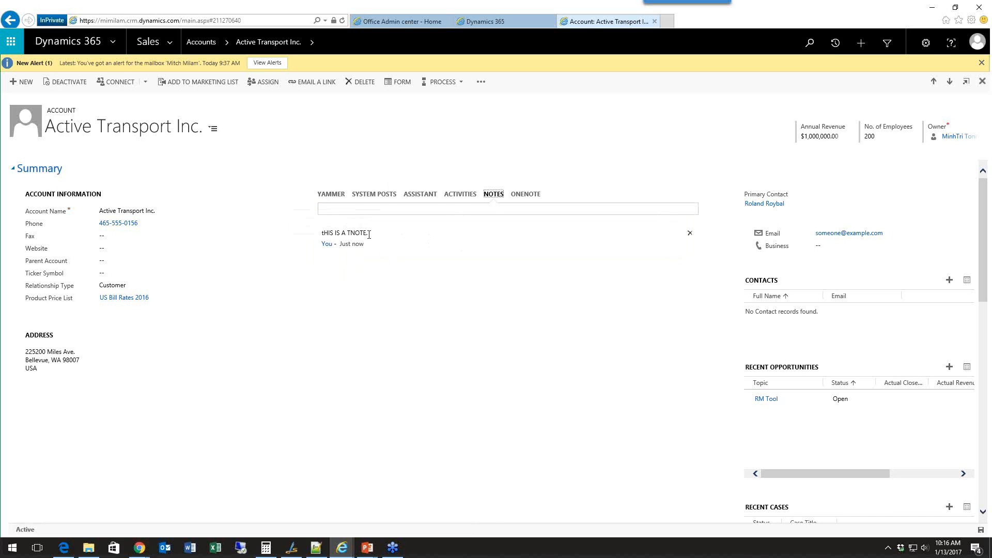
click(369, 235)
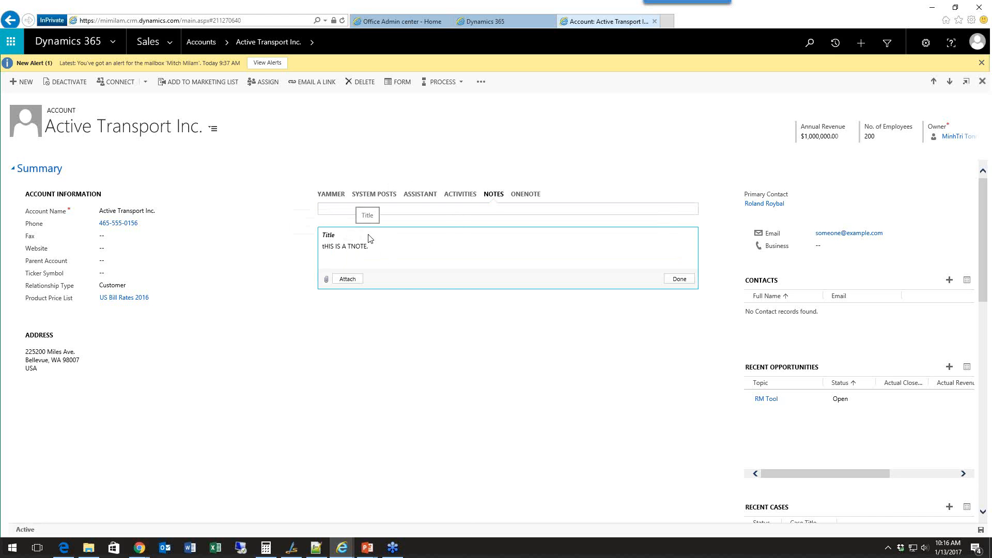
Log an outgoing phone call described as "Called CEO" in the Active Transport Inc. account's activities.
click(527, 195)
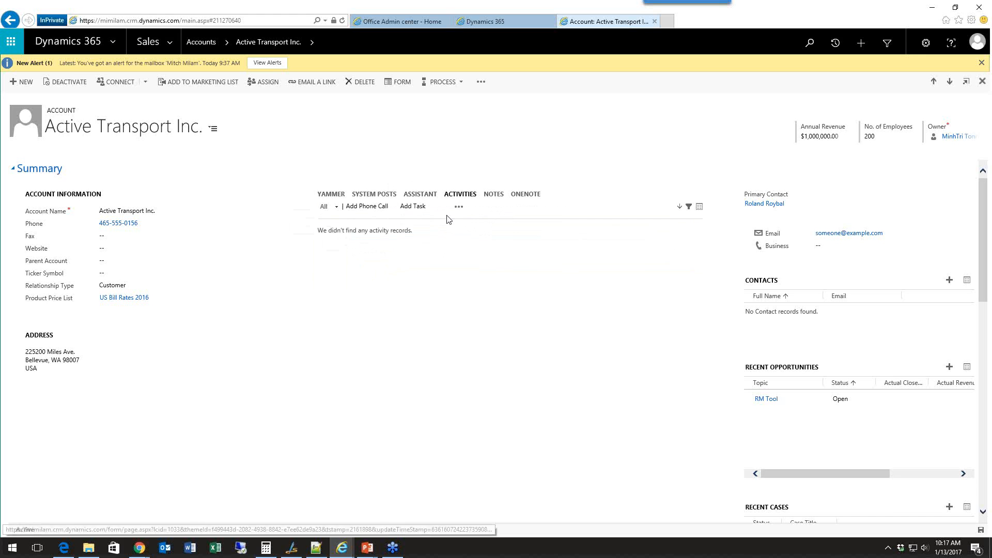
click(386, 207)
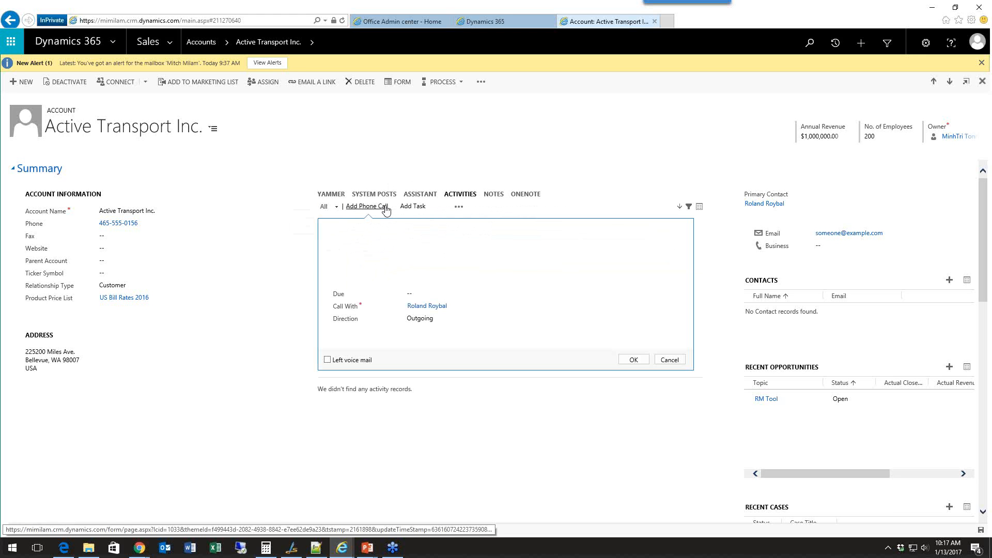
text(Called CEO)
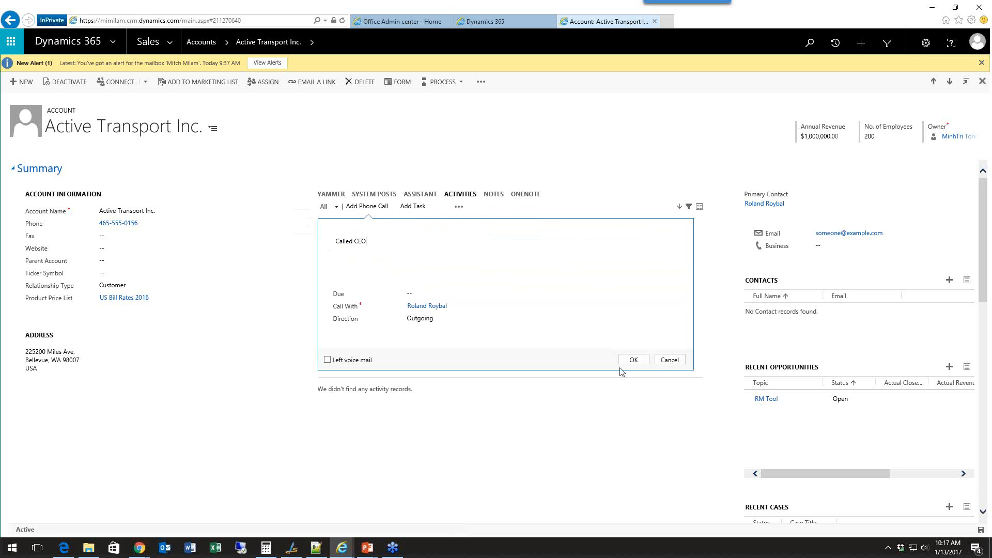
click(632, 358)
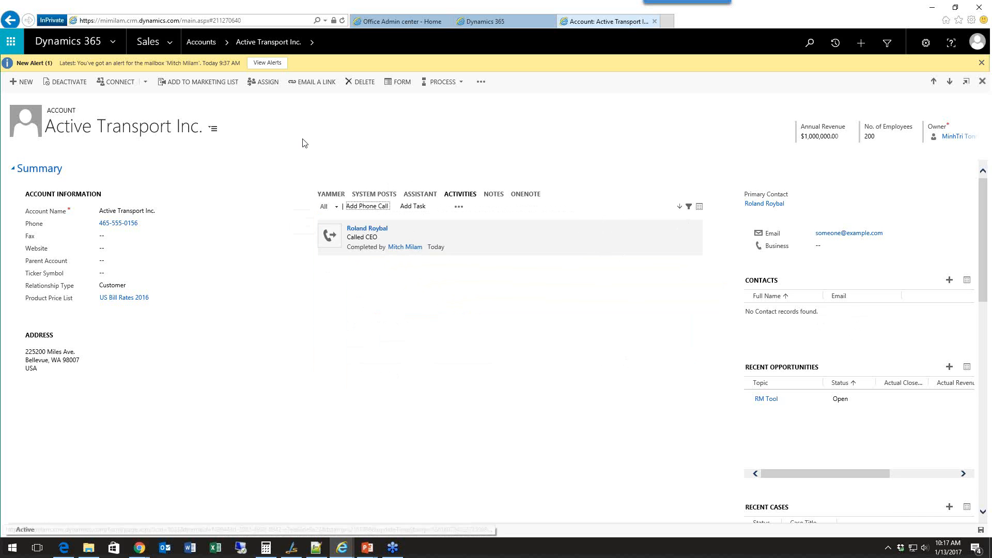
Open the A. Datum Corporation (sample) account and review its activities, expanding the lunch appointment task.
click(229, 42)
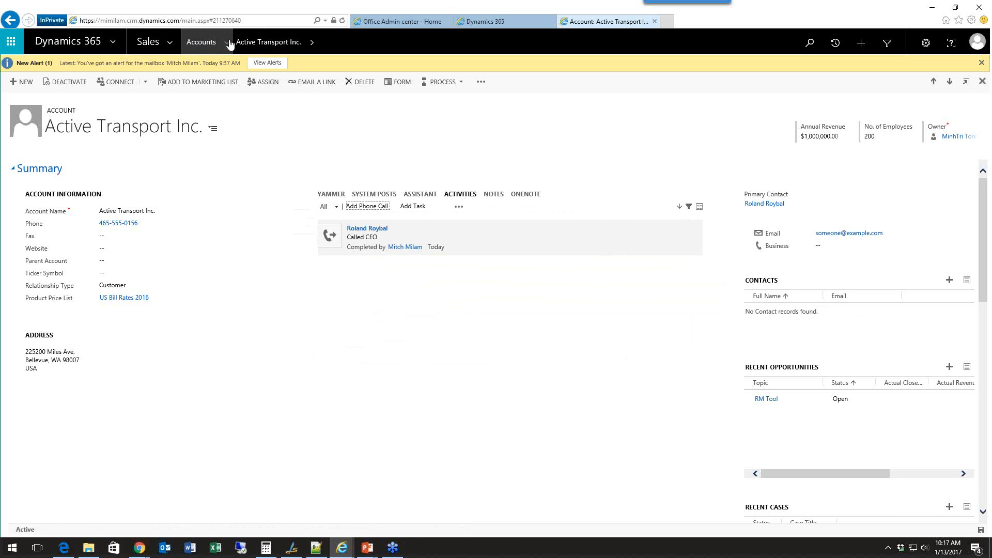
click(75, 113)
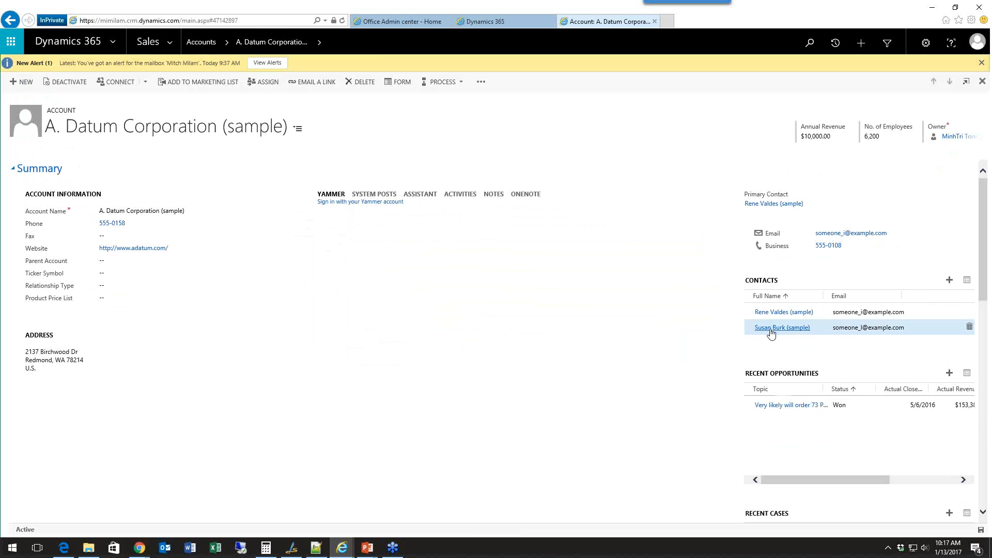
click(457, 194)
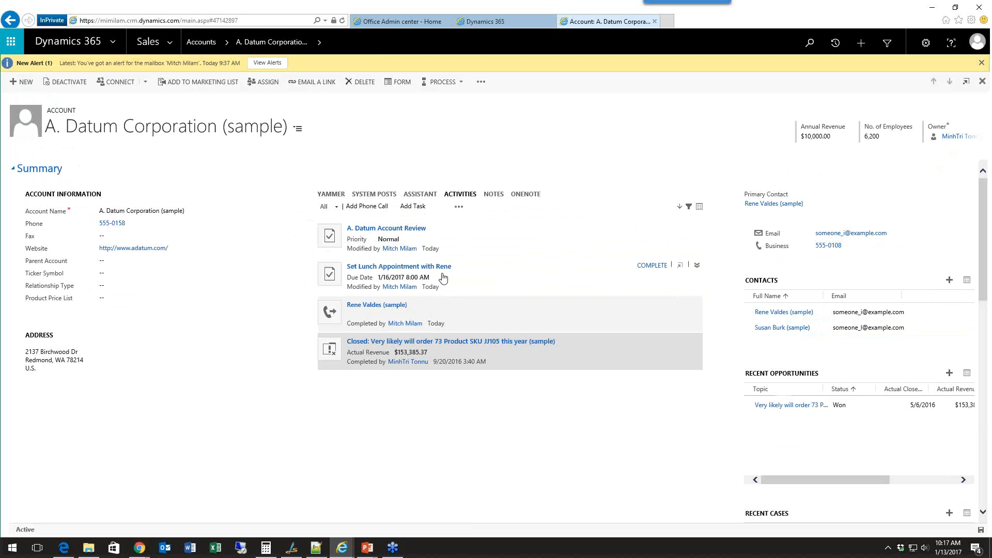
click(472, 276)
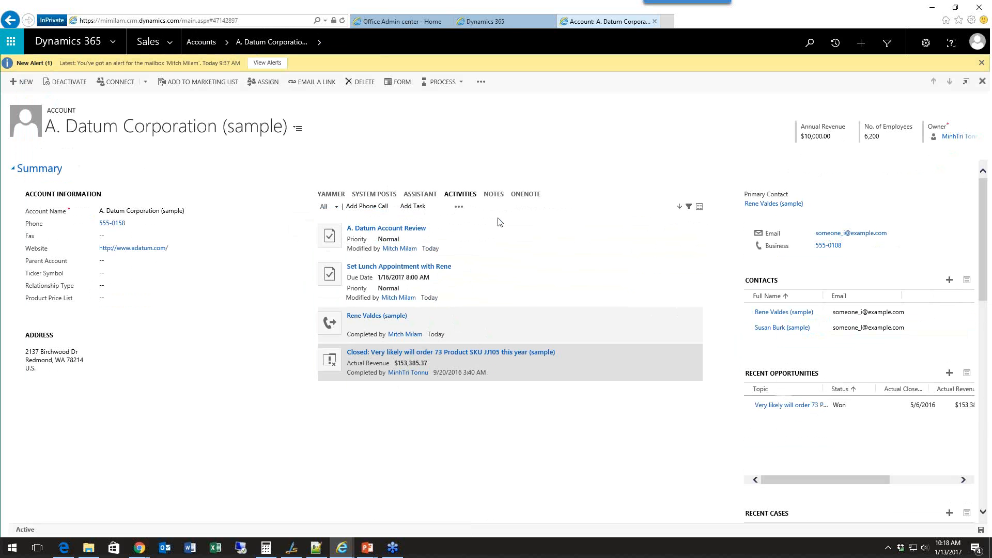
click(509, 24)
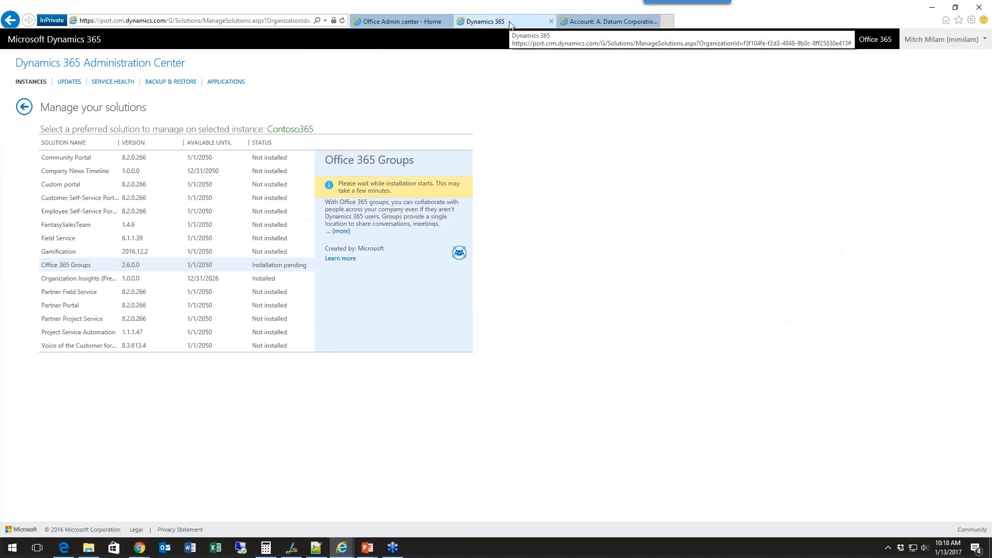
click(577, 24)
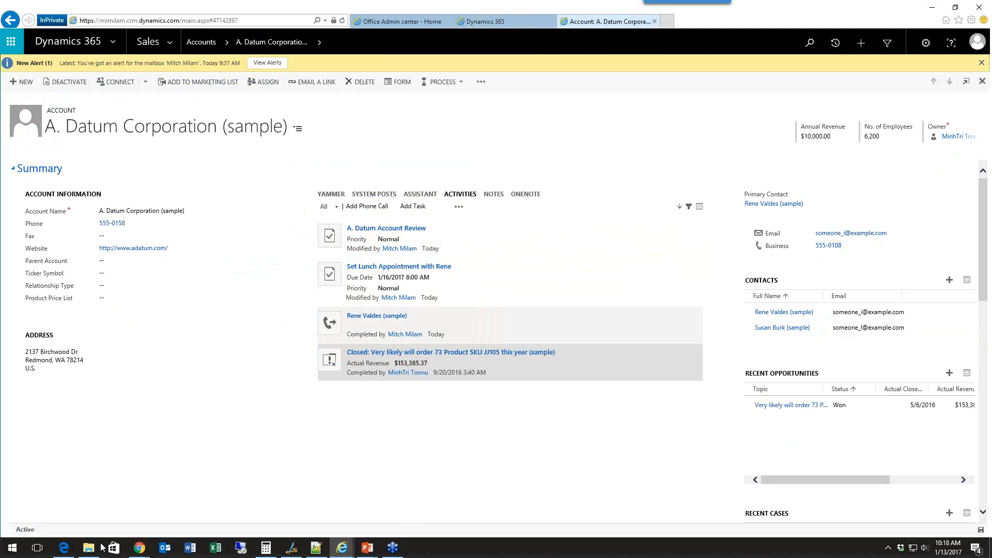
click(63, 548)
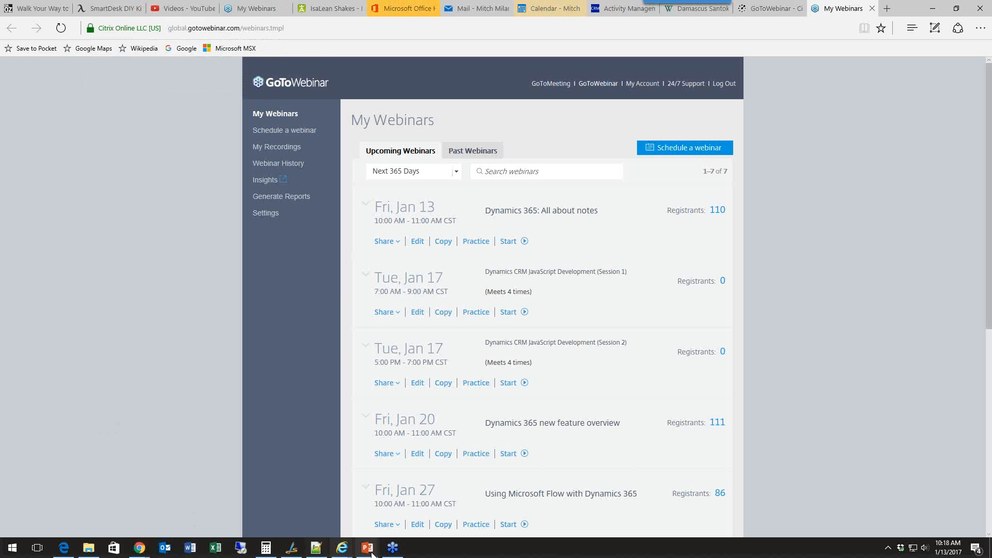
mouse_move(342, 548)
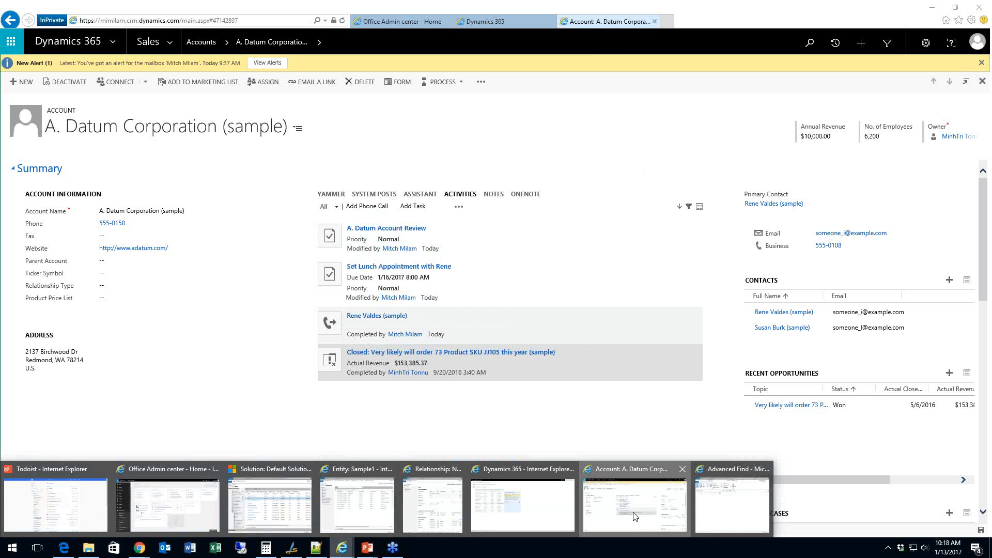
click(634, 514)
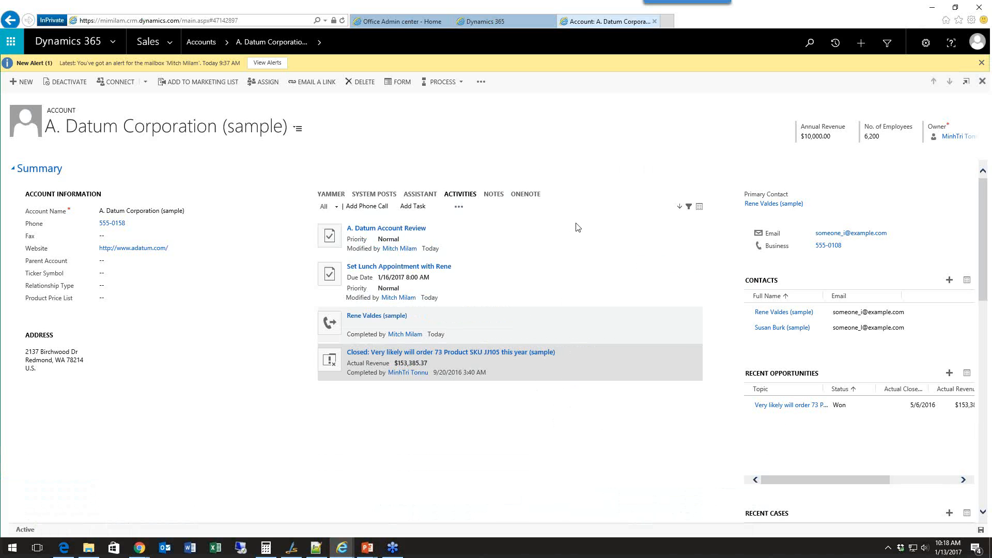
Try to create a new Office 365 group named ADatumCorporationsample for the A. Datum Corporation (sample) account.
click(334, 194)
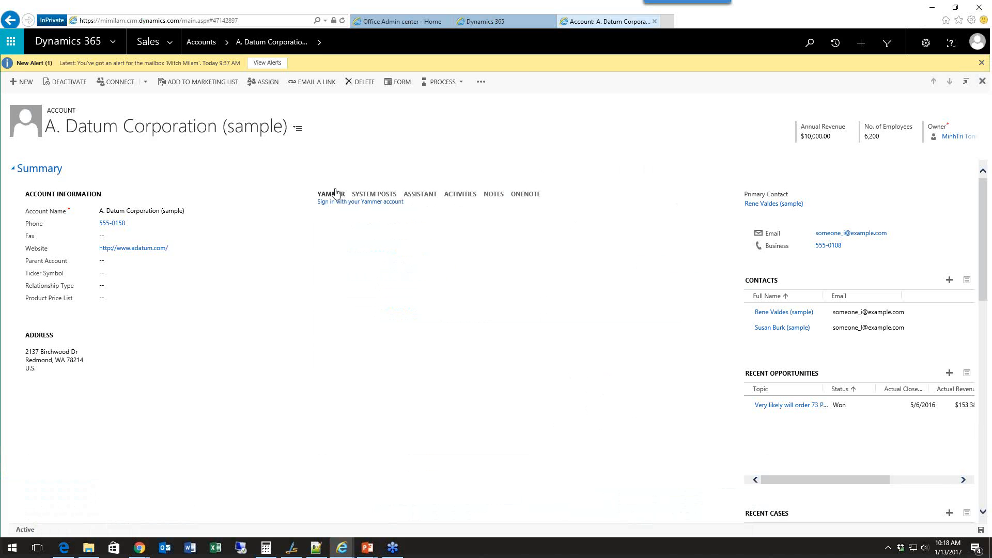
click(324, 42)
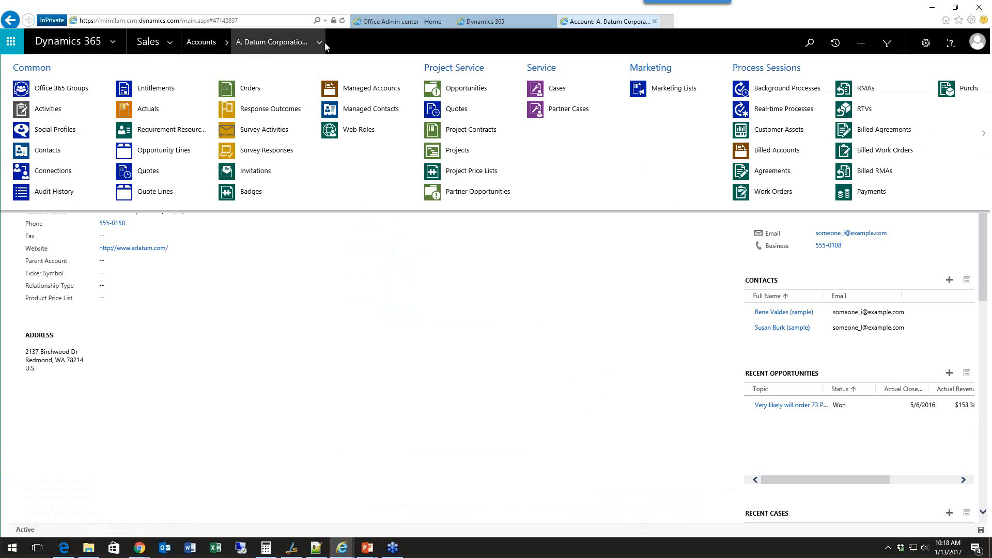
click(68, 90)
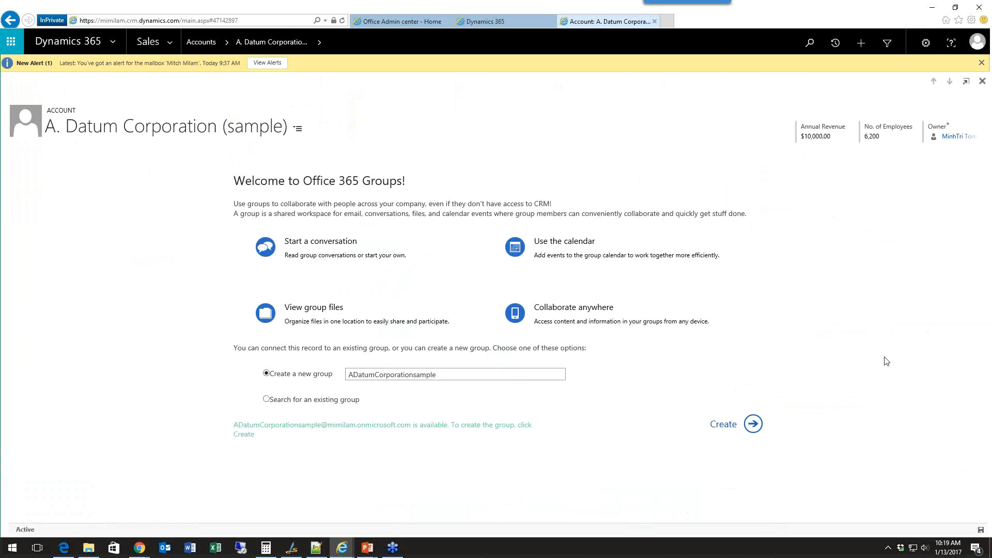
click(752, 425)
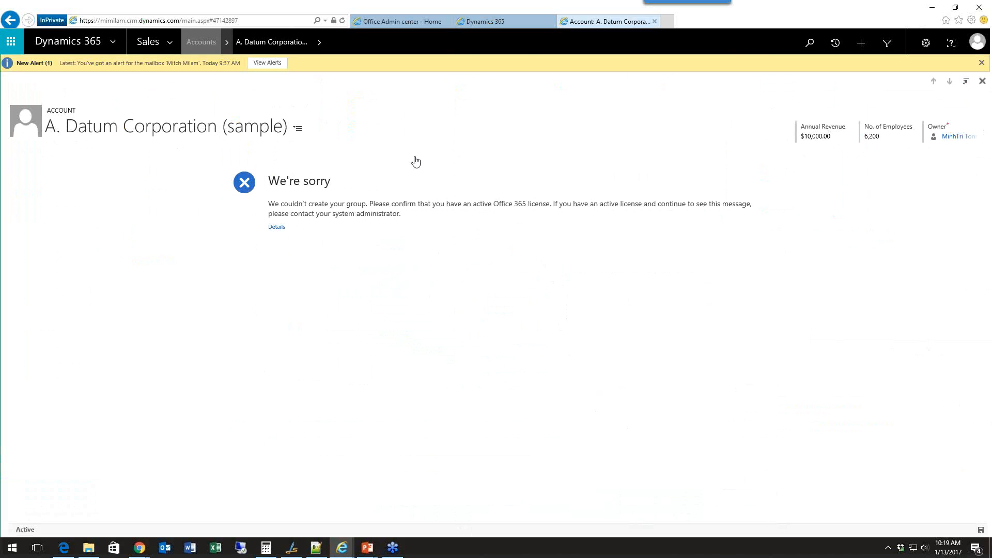
click(10, 43)
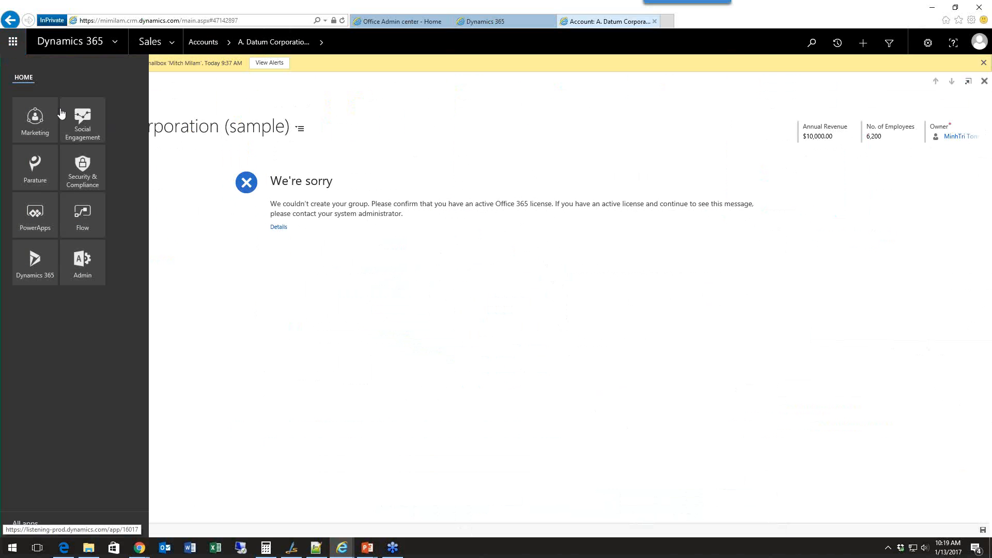
click(381, 319)
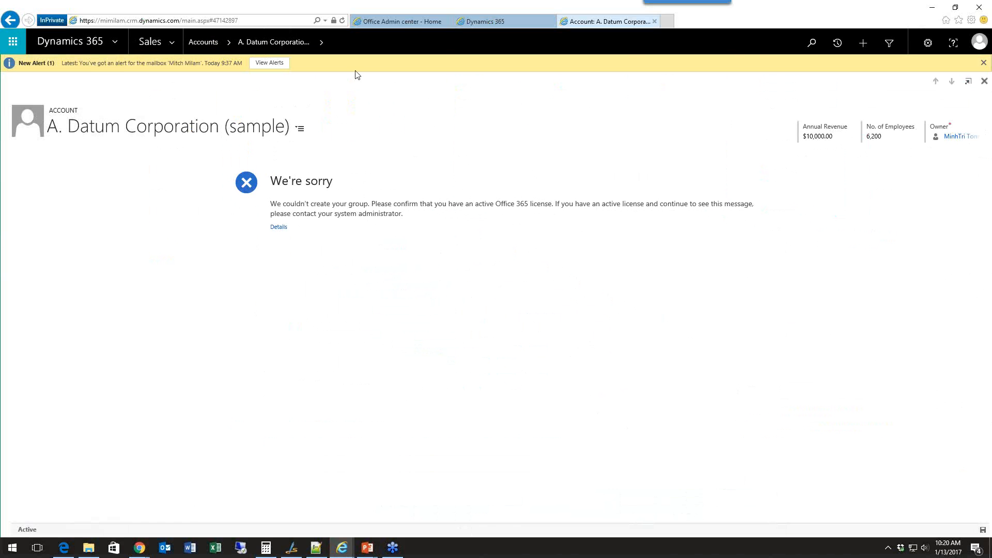
Return to the A. Datum account form, review its existing notes, and view the blank note entry without adding one.
click(339, 43)
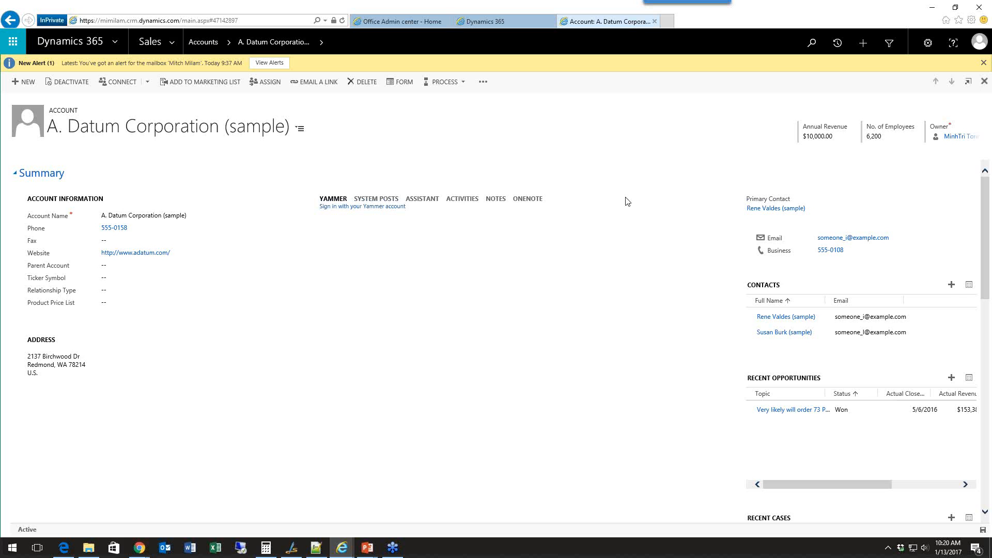
click(465, 199)
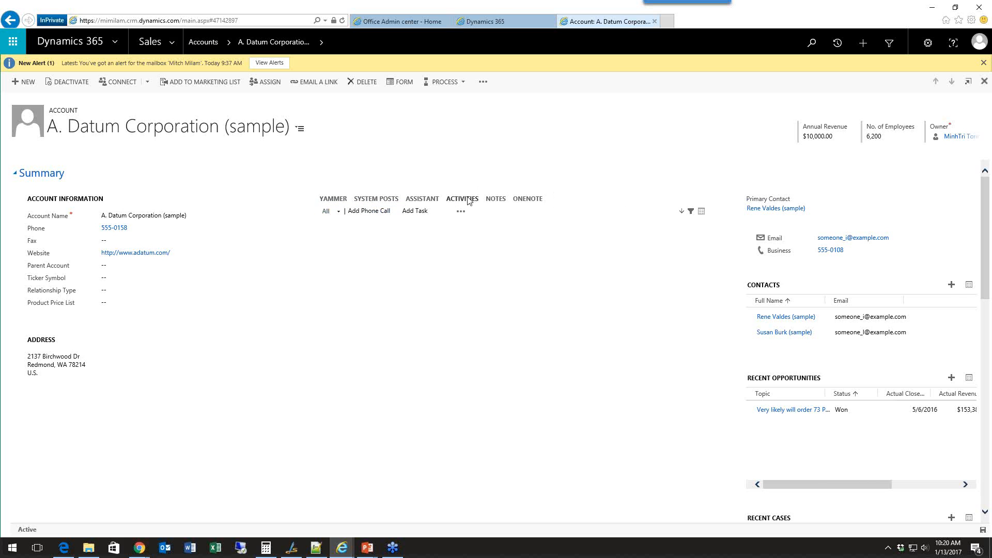
click(489, 200)
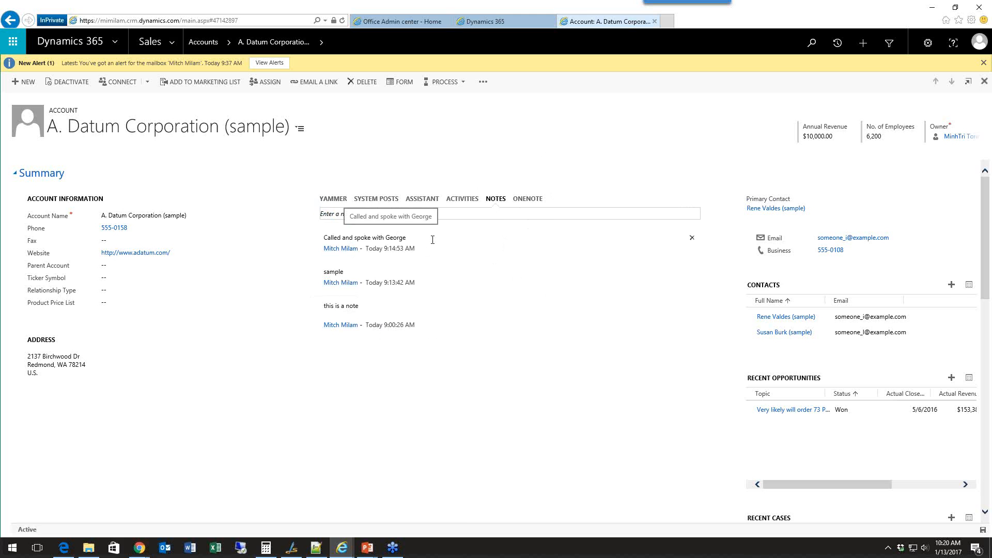
mouse_move(433, 244)
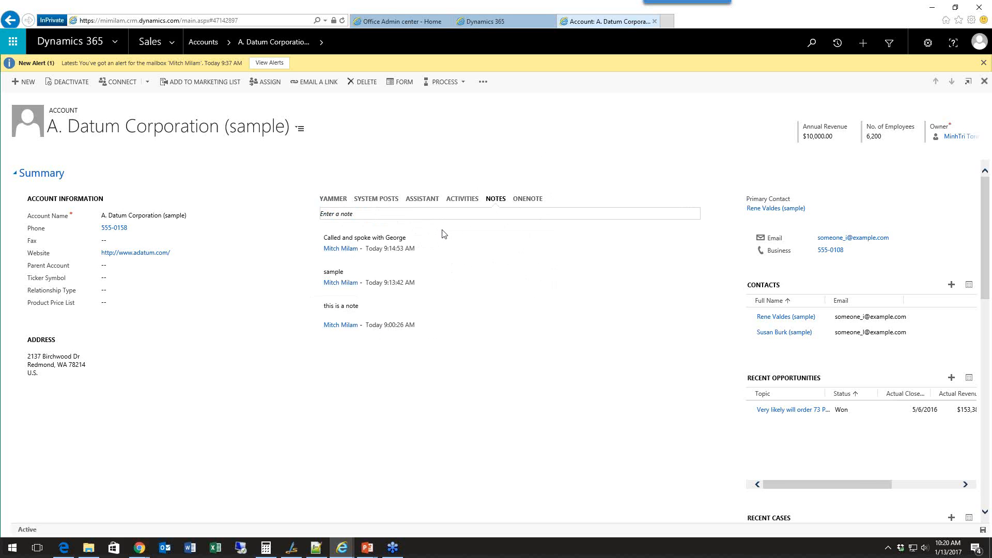
click(494, 212)
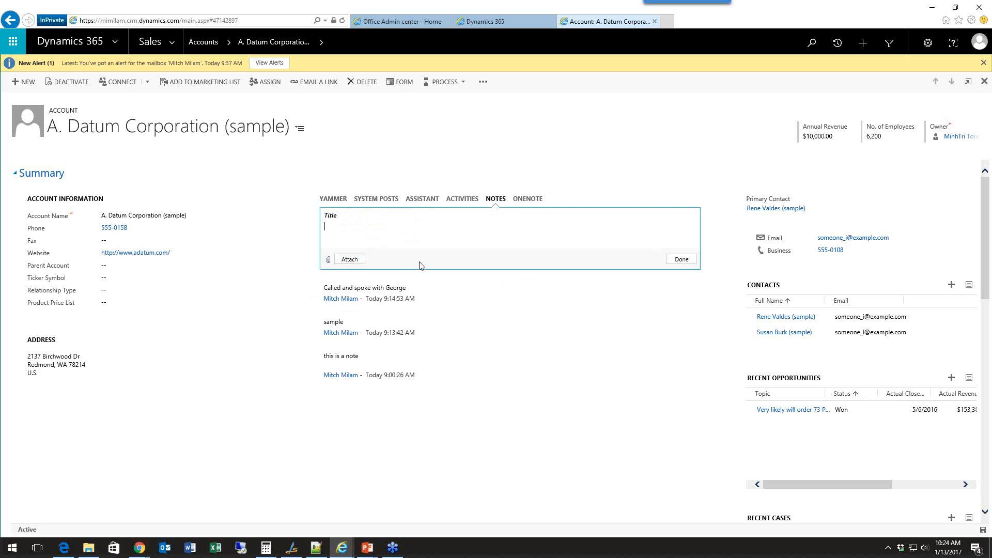
click(681, 259)
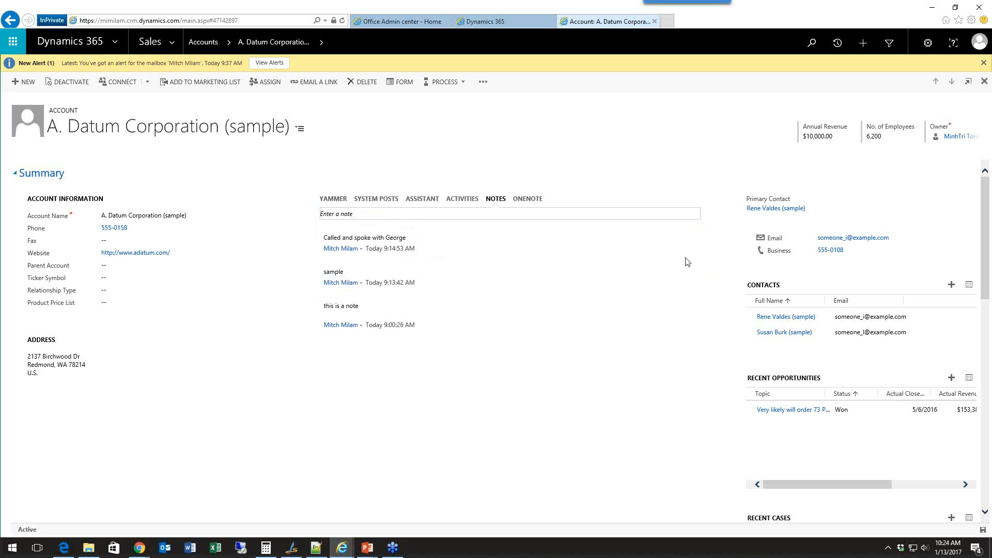
Log an outgoing phone call on the A. Datum account with the description "LVM", marked as left voice mail.
click(463, 199)
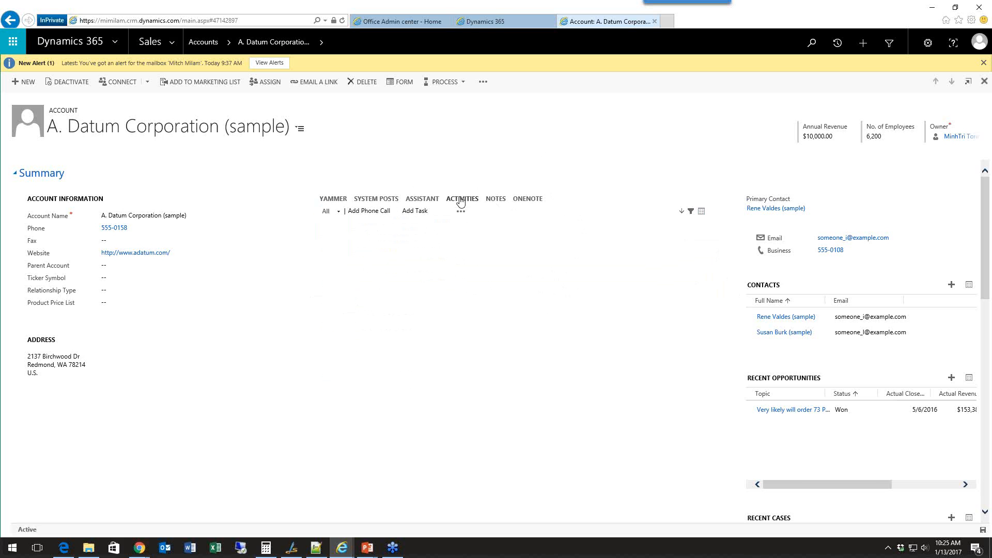
click(383, 211)
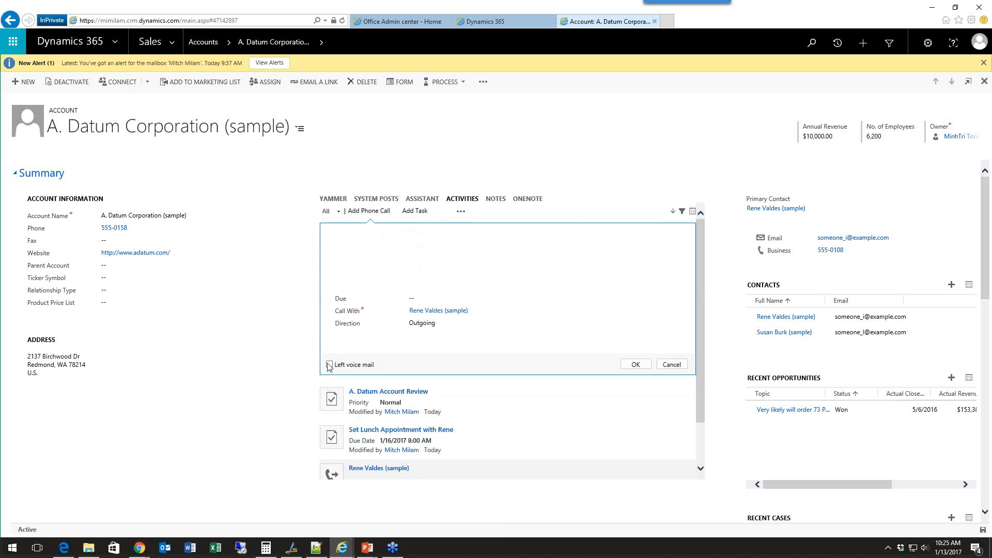
click(329, 363)
click(648, 364)
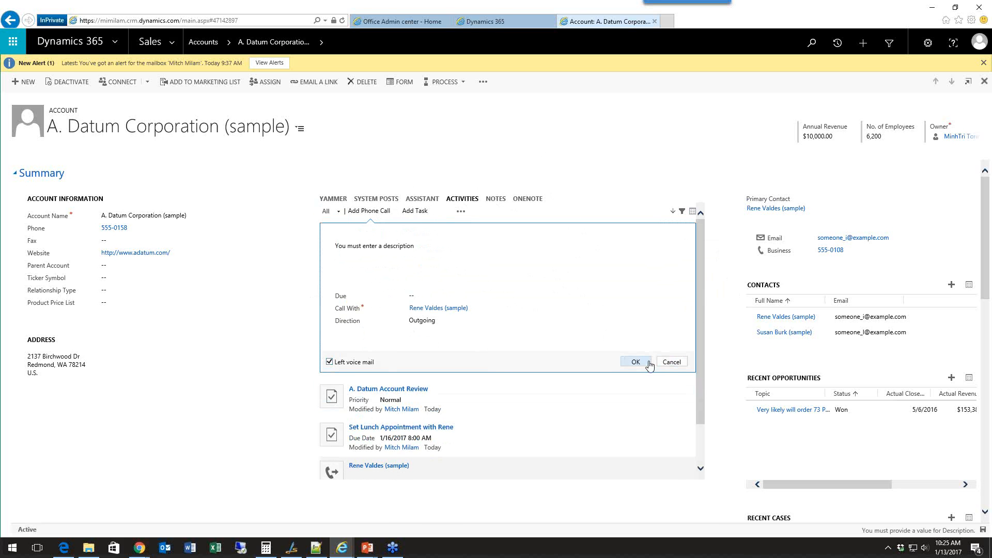
click(402, 250)
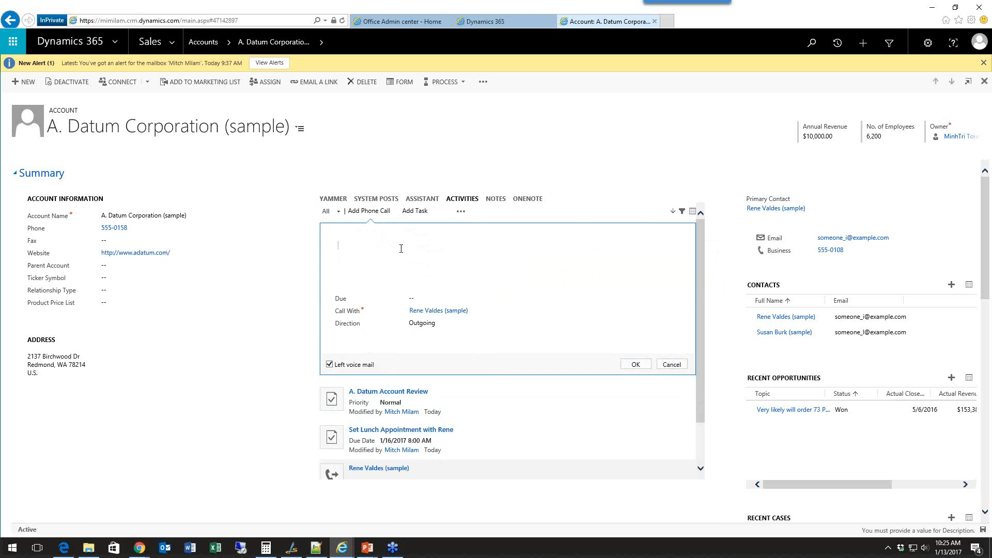
text(LVM)
click(645, 365)
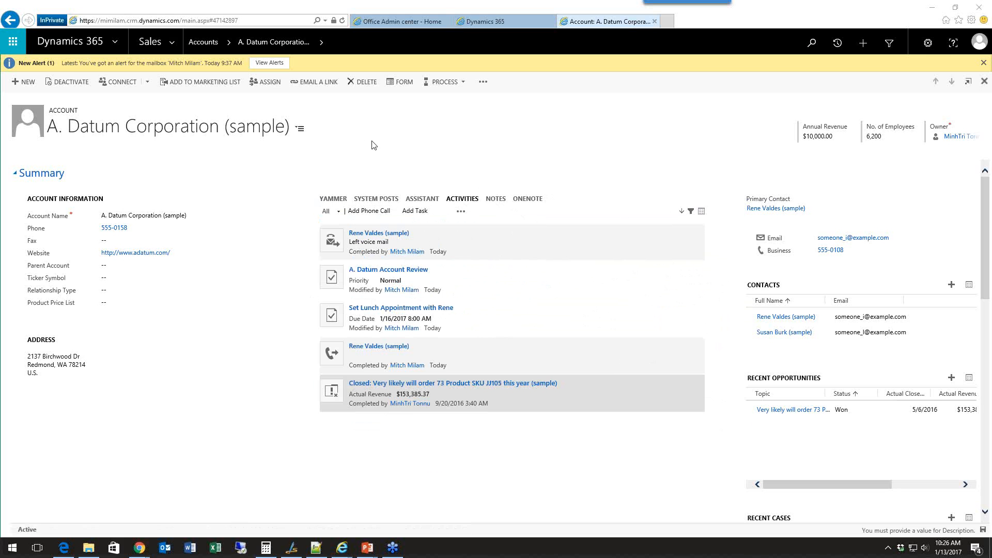
Show all leads in the Sales area and open the newest lead from the Enterprise Lead Nurturing Campaign.
click(172, 42)
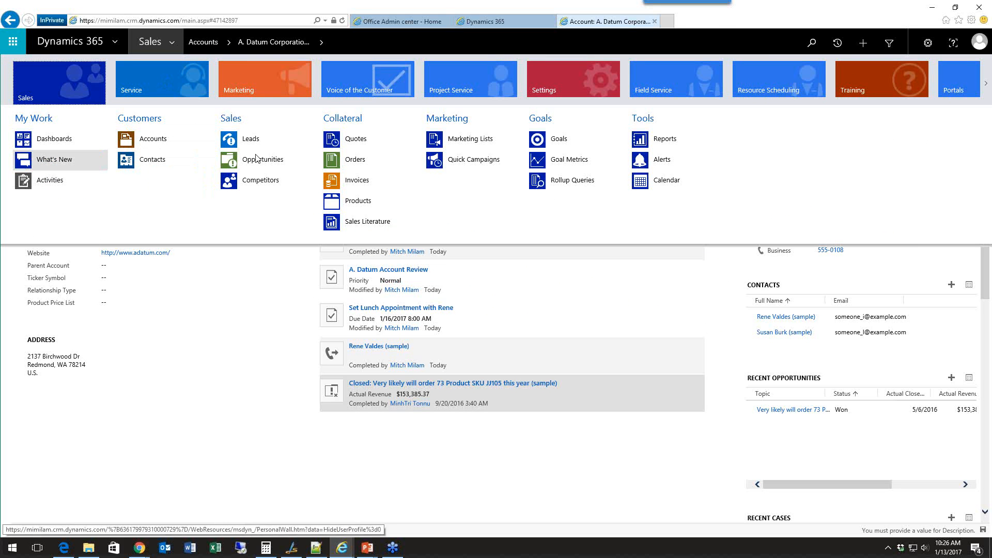
click(266, 140)
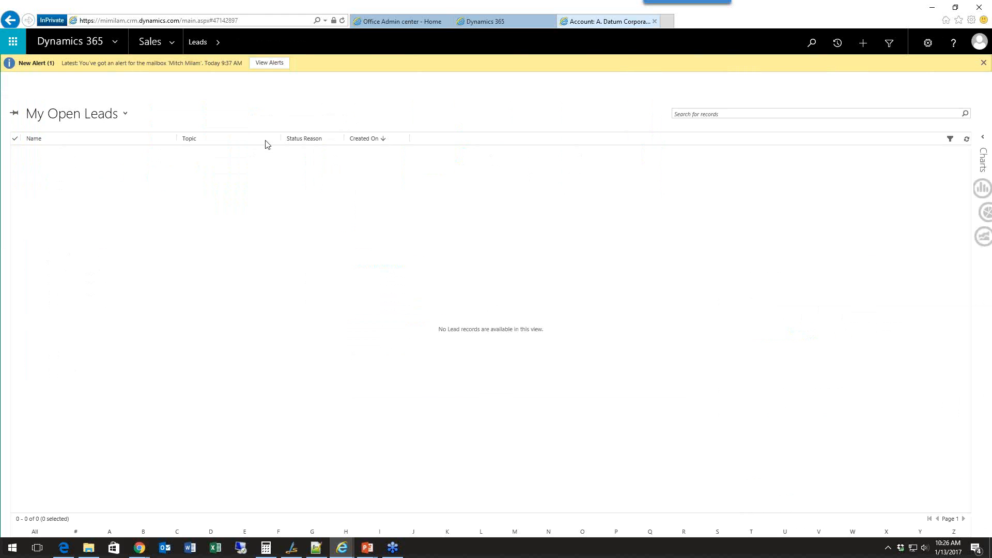
click(72, 113)
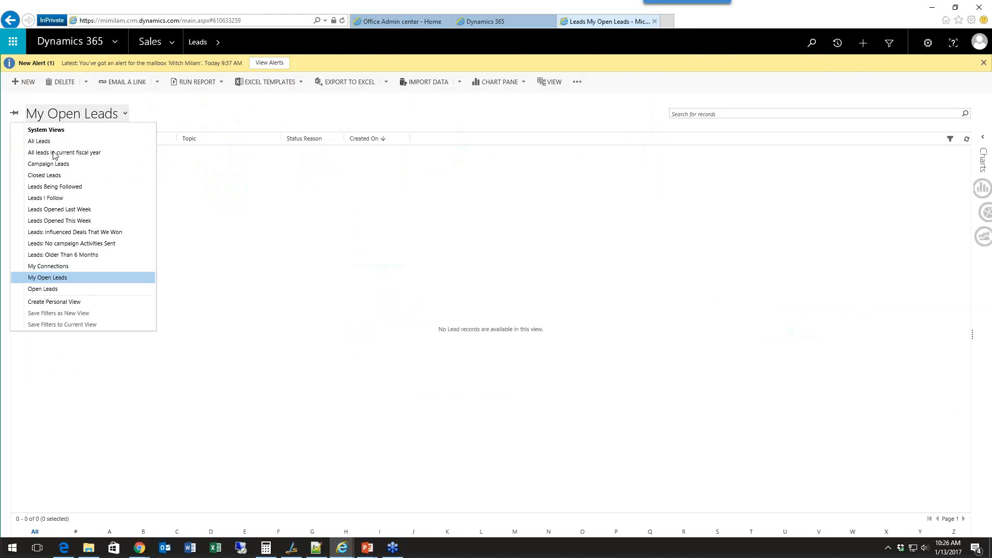
click(39, 142)
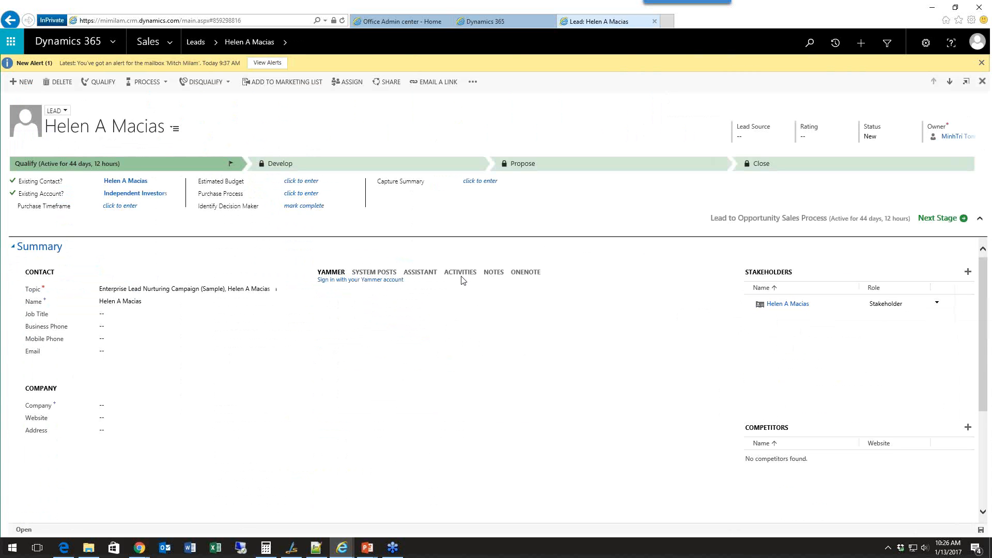
Add a note to the lead reading "This is a note for" plus the lead's first name, and qualify the lead.
click(489, 272)
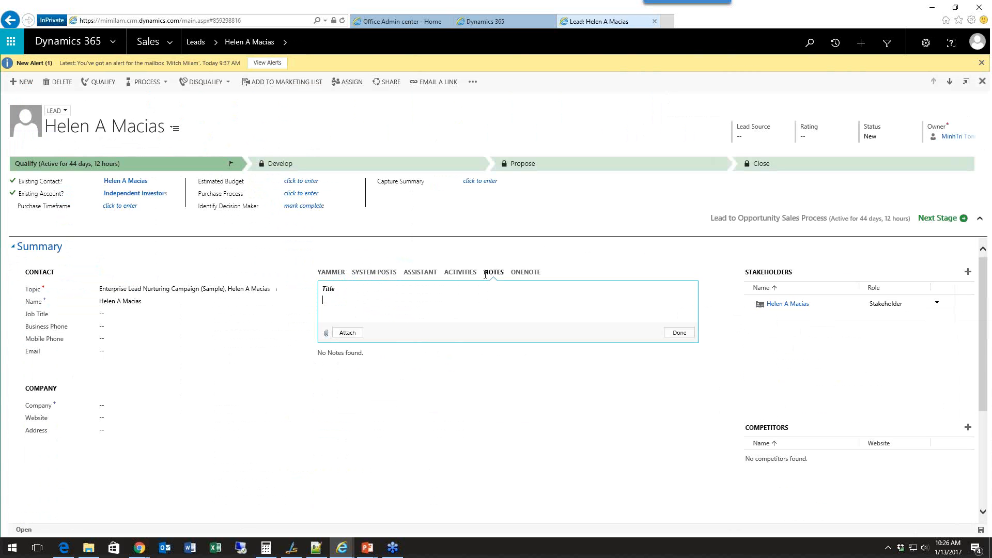
text(This is a ntot)
key(BackSpace)
key(BackSpace)
key(BackSpace)
text(ote for helen)
click(664, 333)
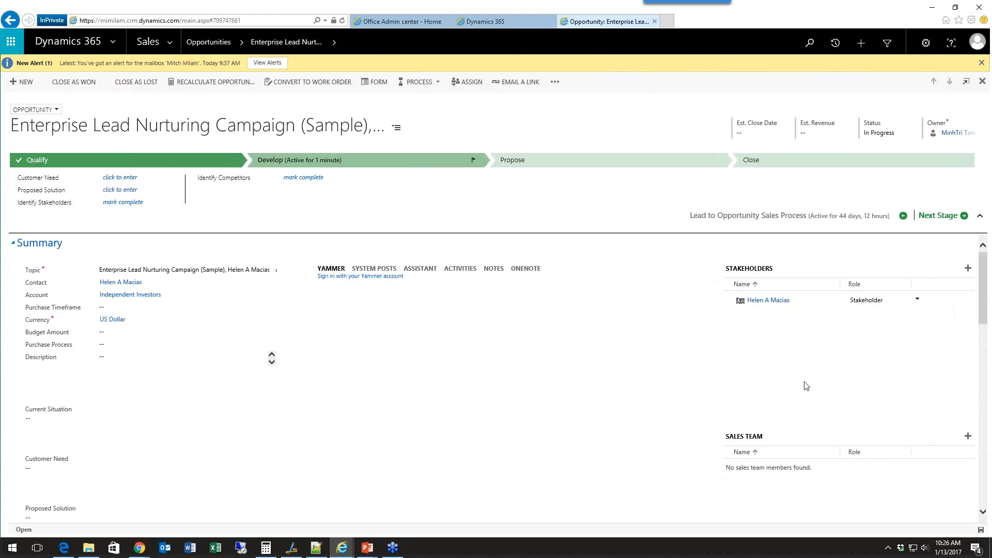
Open the opportunity's stakeholder contact and compare its Invite Web Form and Profile Web Form, ending on the Information form.
click(770, 302)
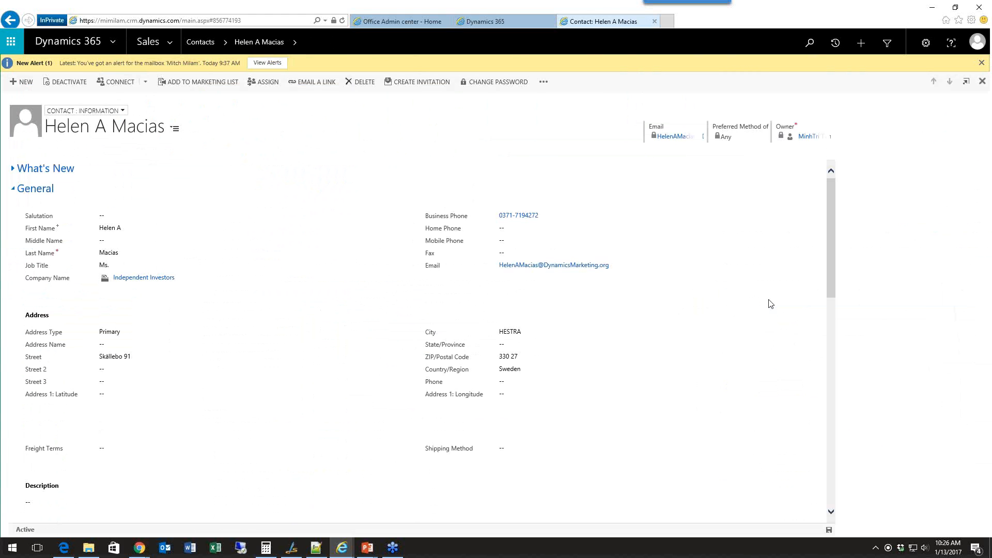
click(123, 111)
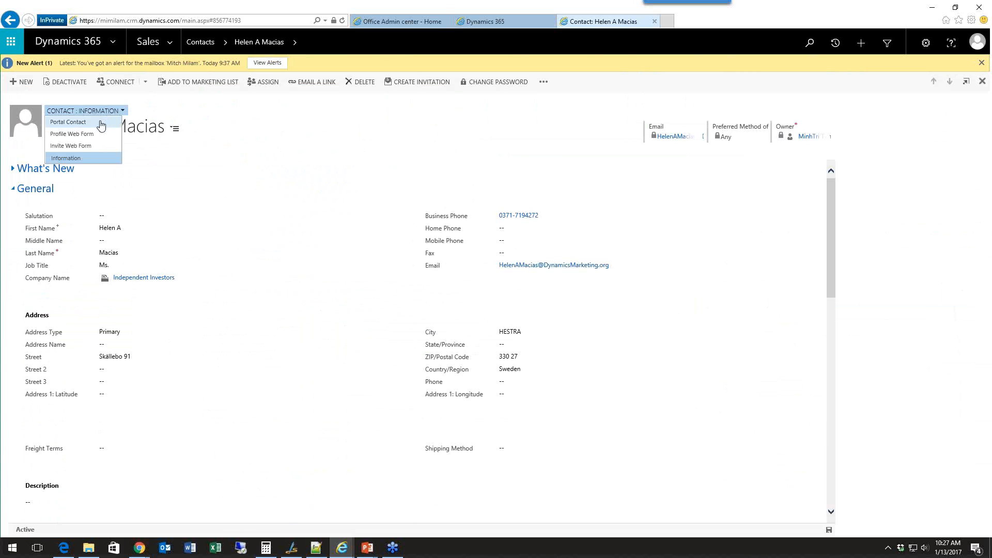
click(86, 160)
click(121, 111)
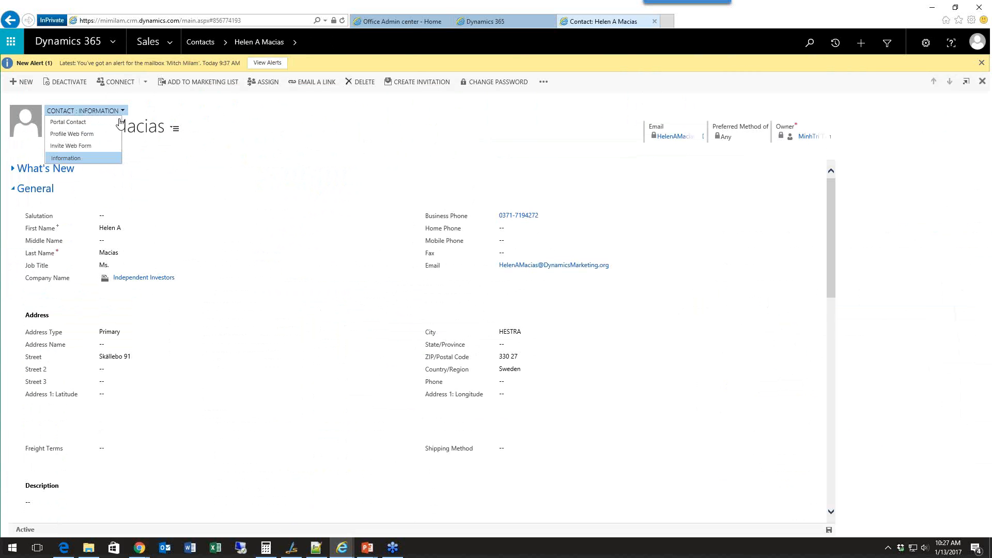
click(97, 146)
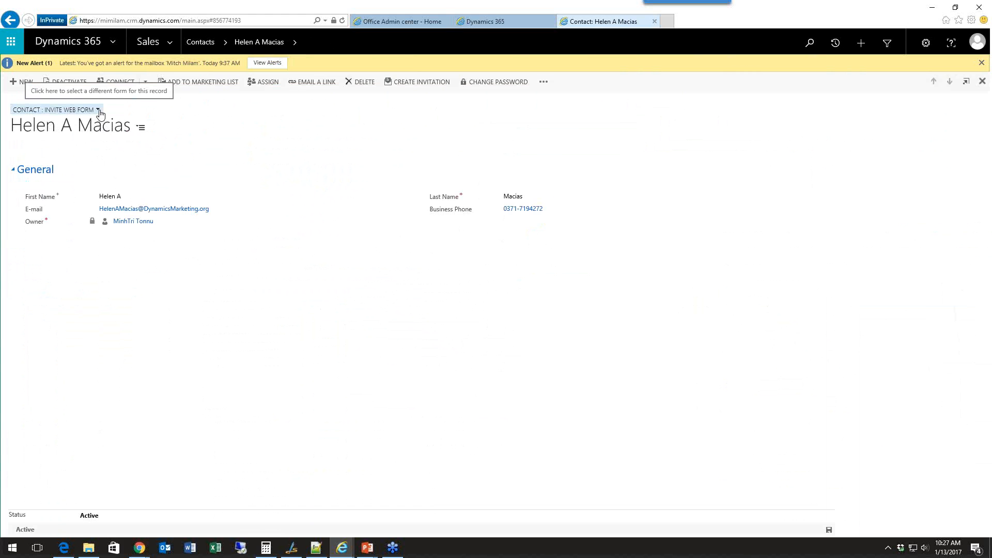
click(98, 110)
click(70, 137)
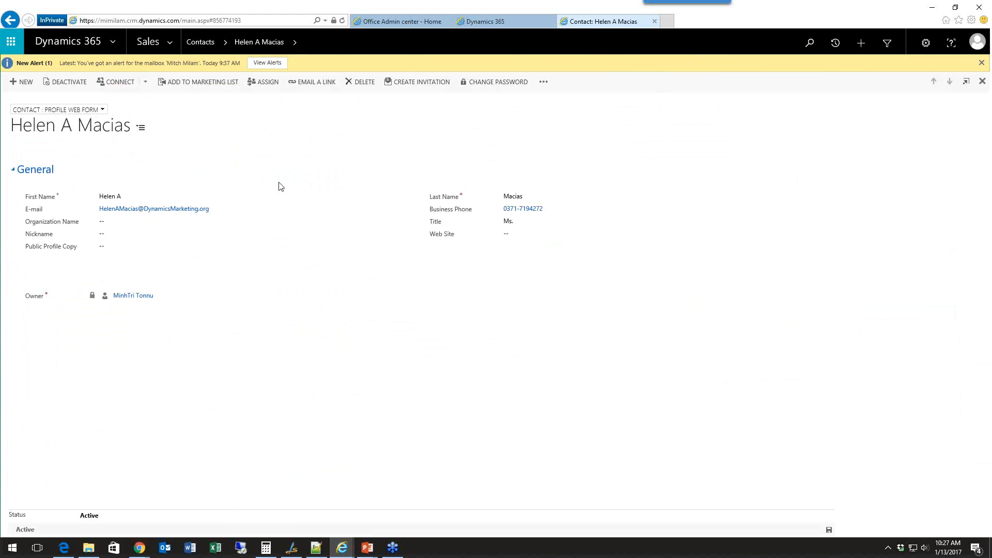
click(102, 109)
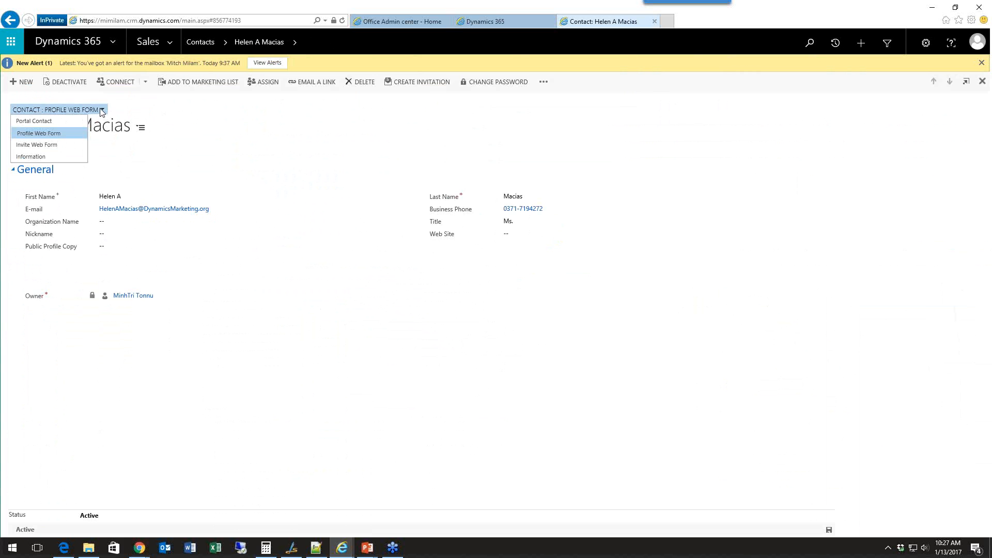
click(72, 145)
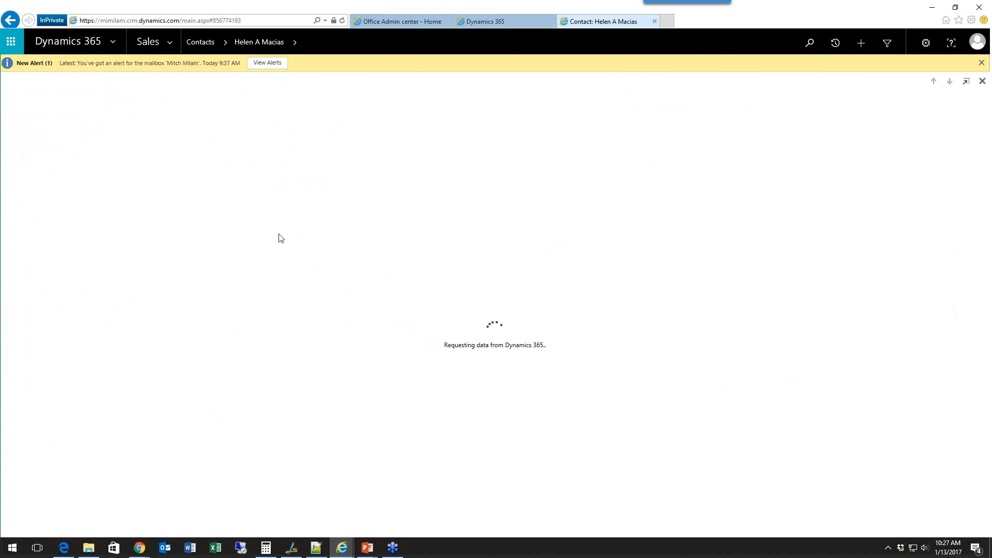
Expand Notes & Activities on the contact's Information form and review the contact's activities and notes.
scroll(281, 238, down, 5)
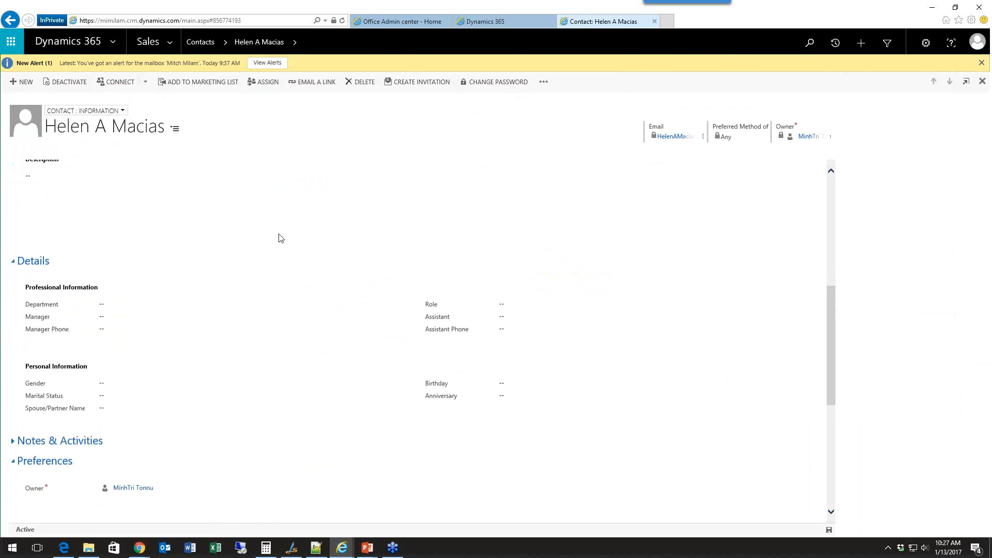
scroll(280, 238, down, 5)
click(13, 225)
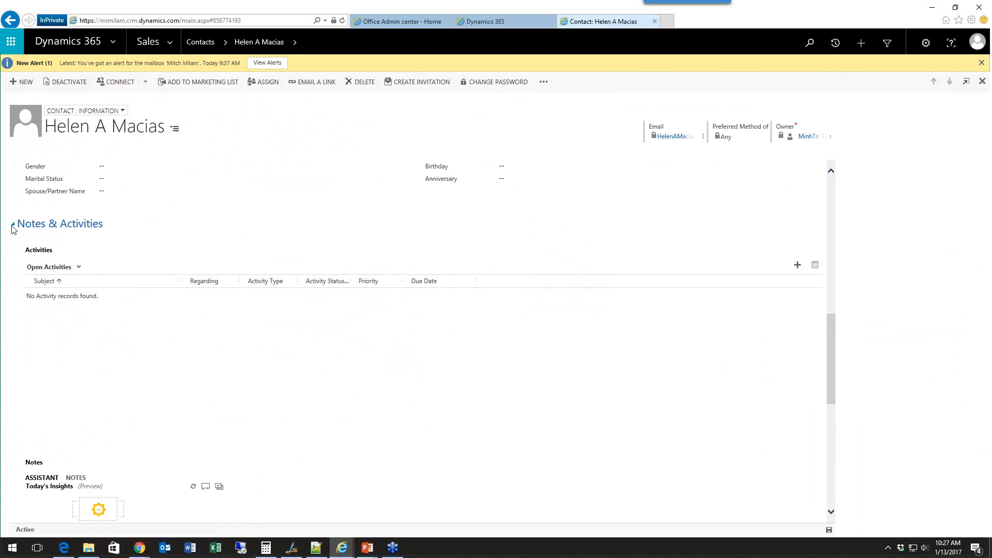
scroll(120, 435, down, 3)
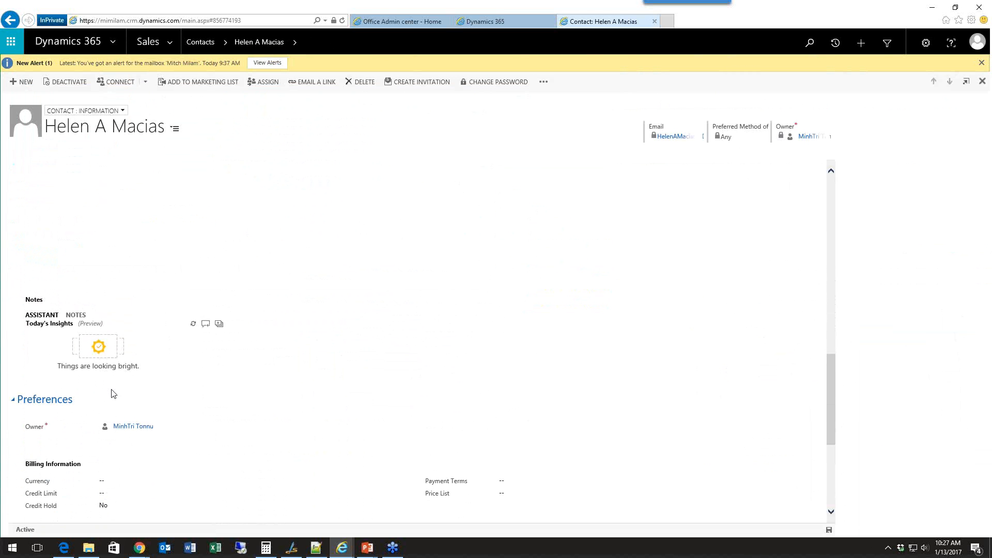
click(72, 316)
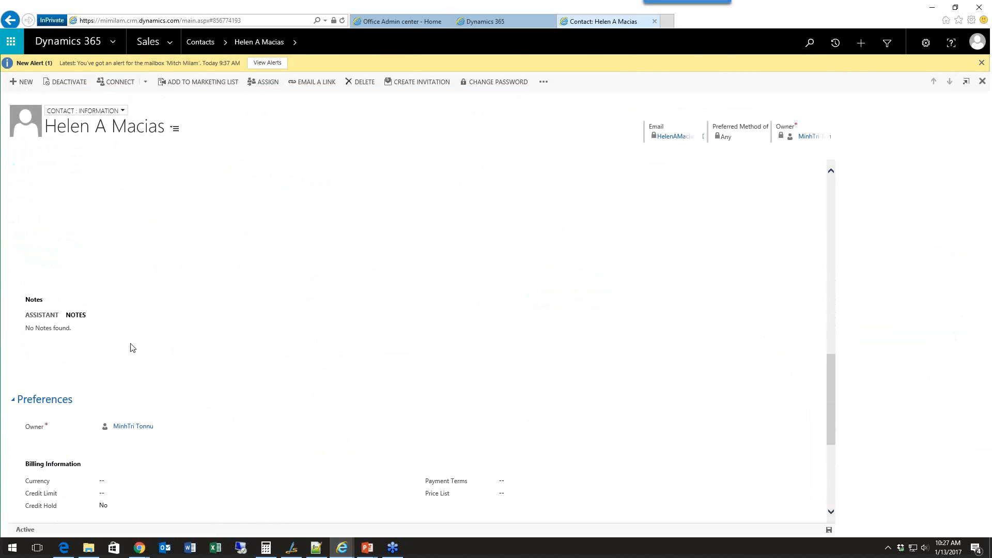
Return to the All Leads list and open the second Enterprise Lead Nurturing Campaign lead, which has status New.
click(163, 44)
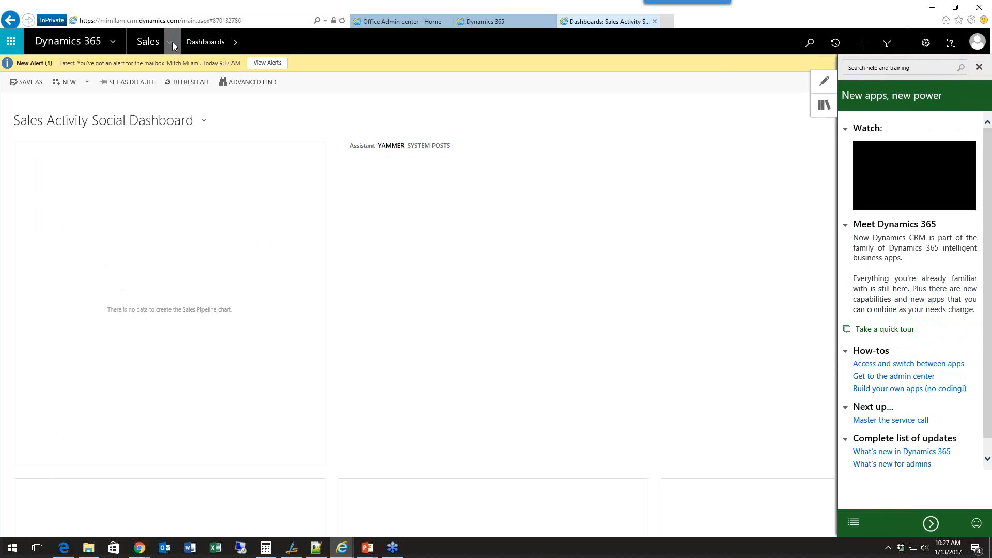
click(172, 42)
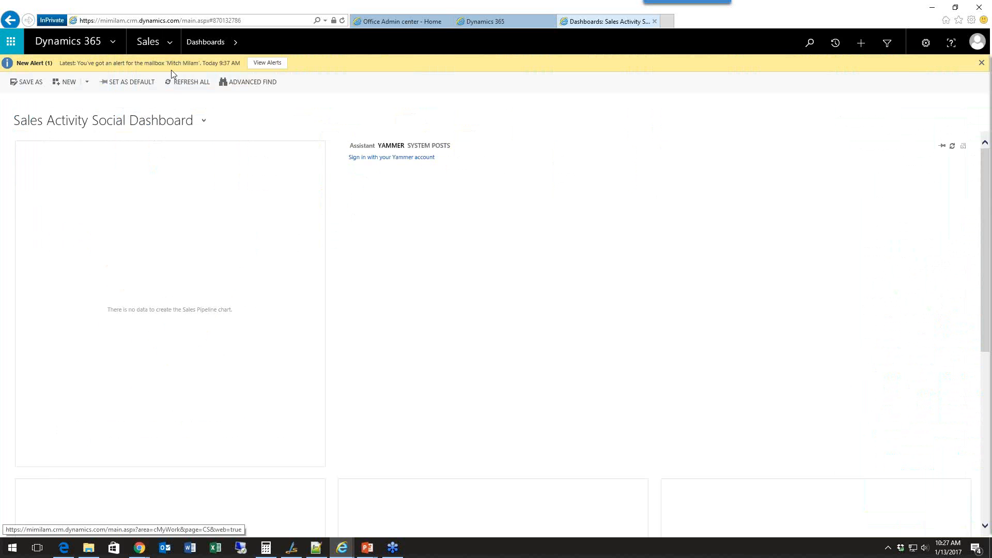
click(169, 44)
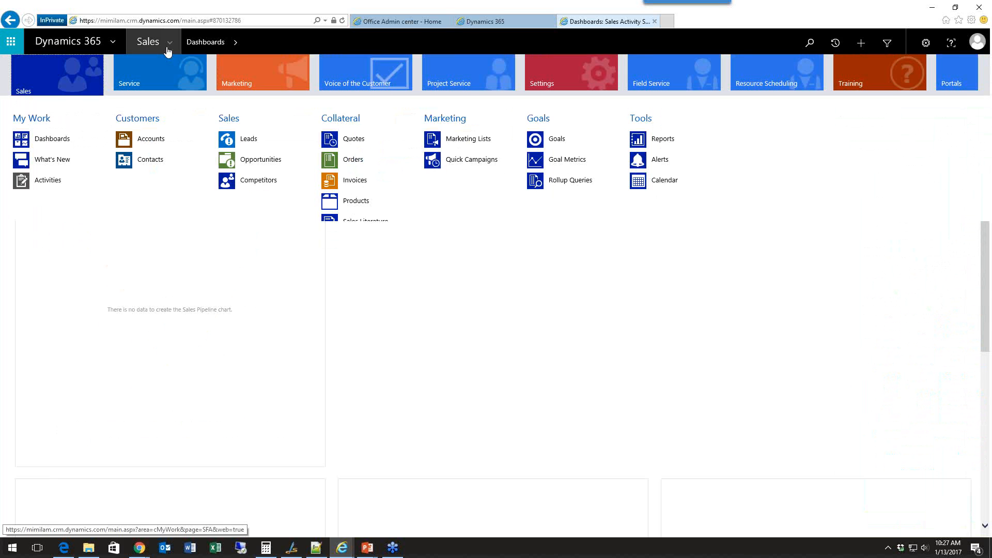
click(257, 139)
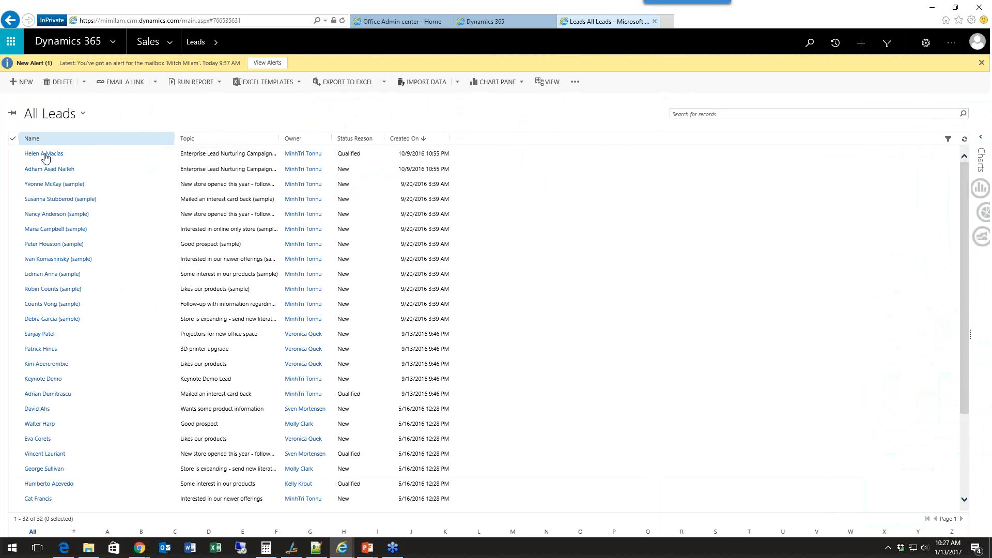
click(50, 170)
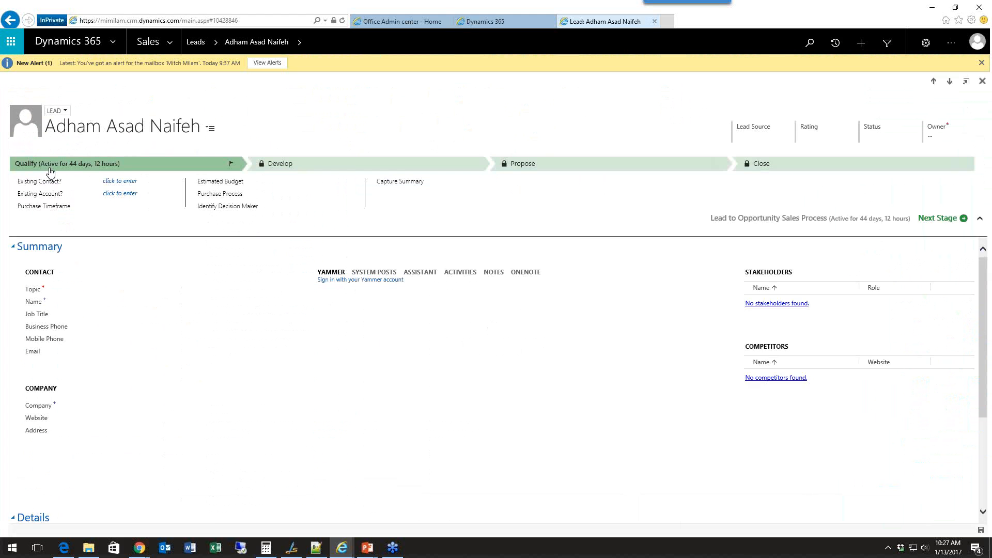
Log an outgoing phone call with the description "LVM" in the lead's activities.
click(466, 276)
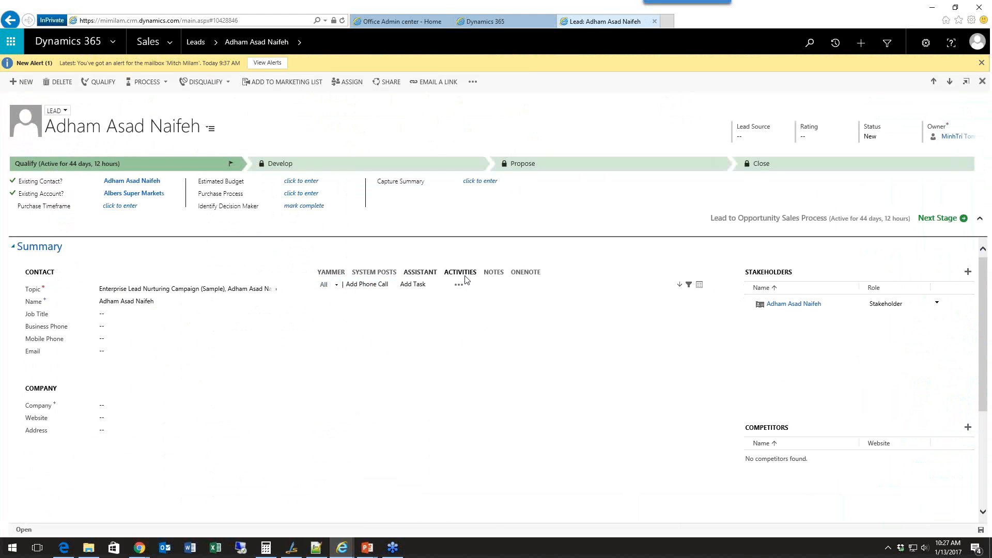
click(382, 287)
text(LVM)
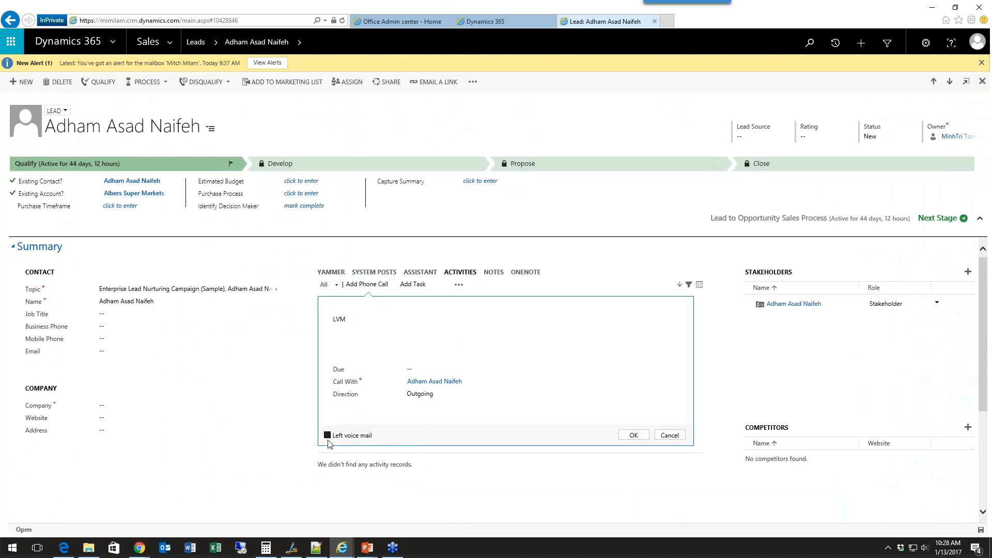
click(633, 438)
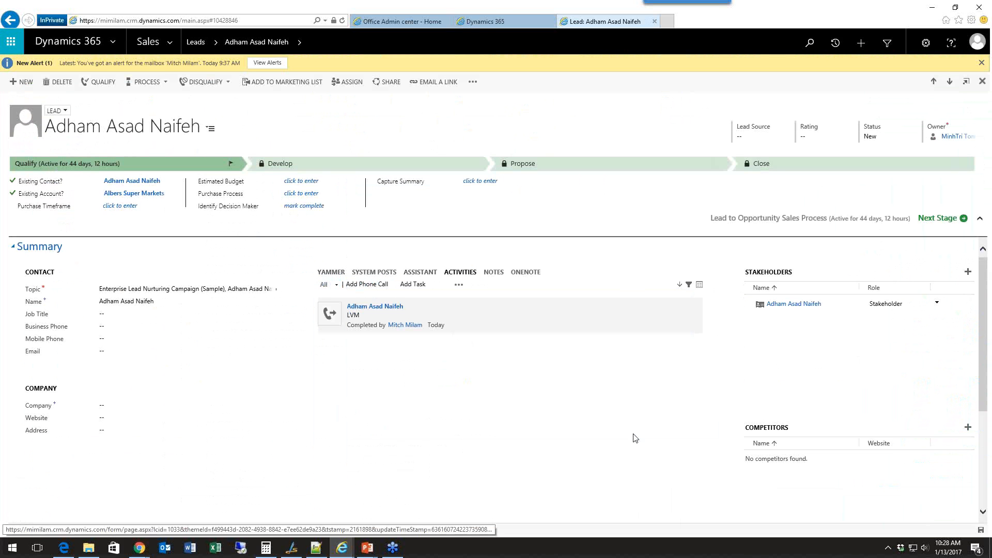
Qualify the lead into an opportunity and show the opportunity's activities.
click(109, 84)
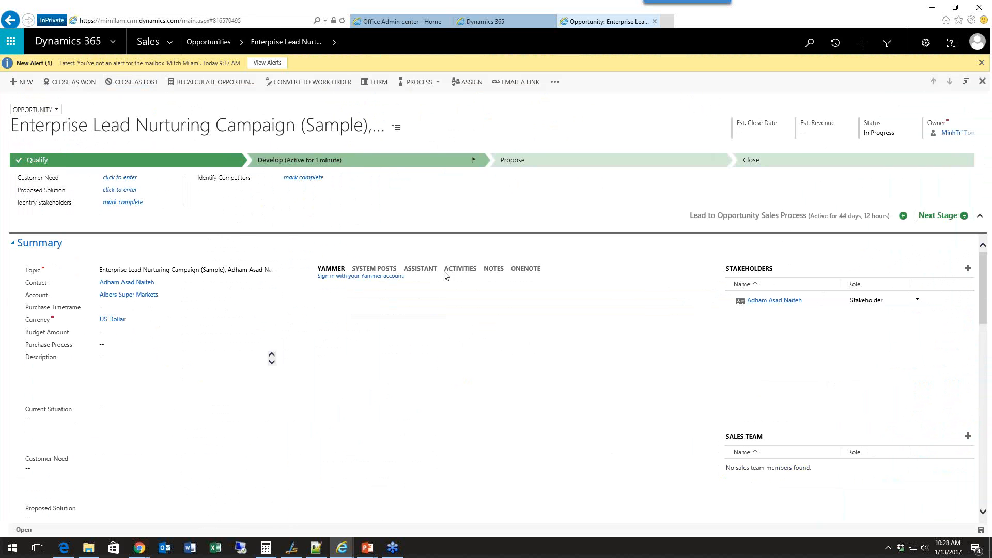
click(471, 272)
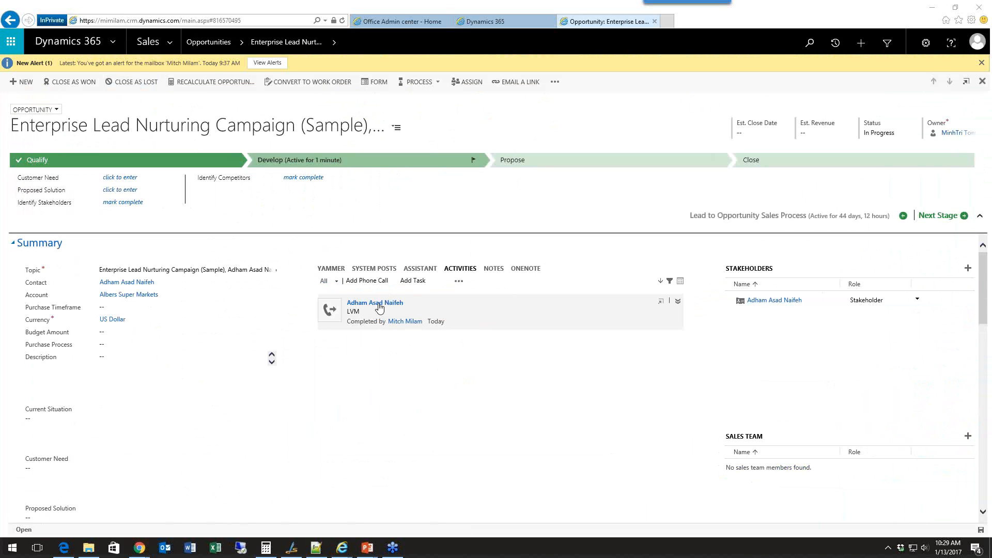
Open the opportunity's stakeholder contact and check its Notes & Activities section for the logged phone call.
click(795, 305)
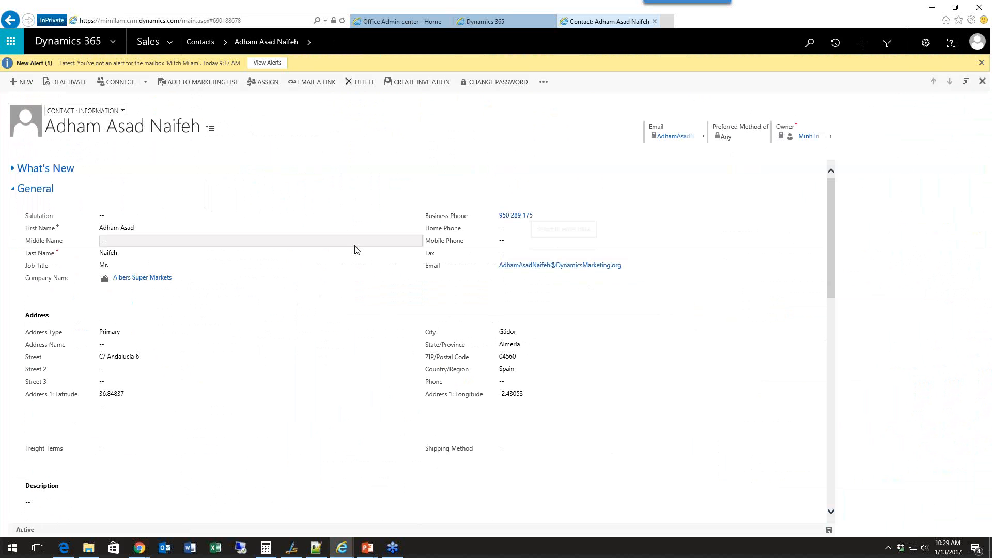
scroll(317, 279, down, 10)
scroll(316, 279, up, 5)
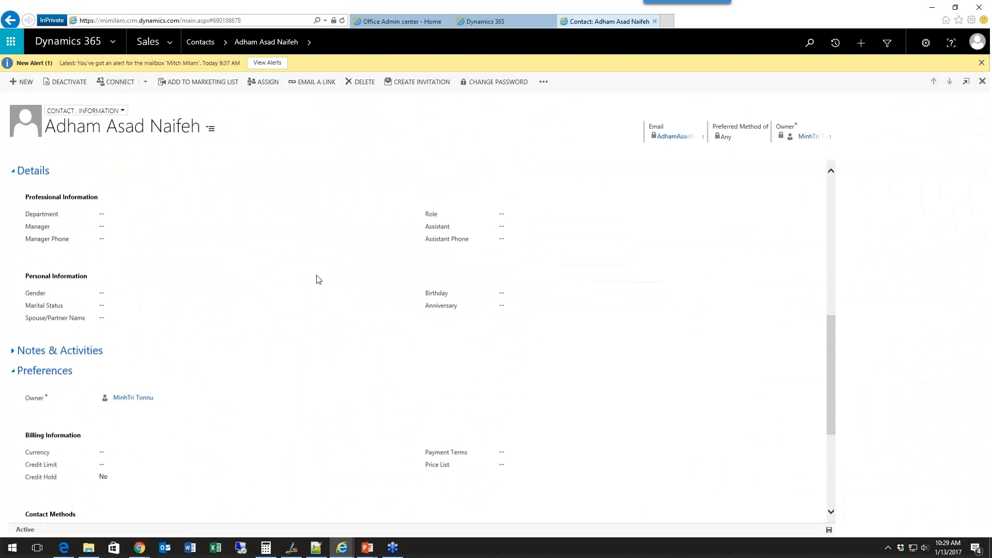
click(22, 351)
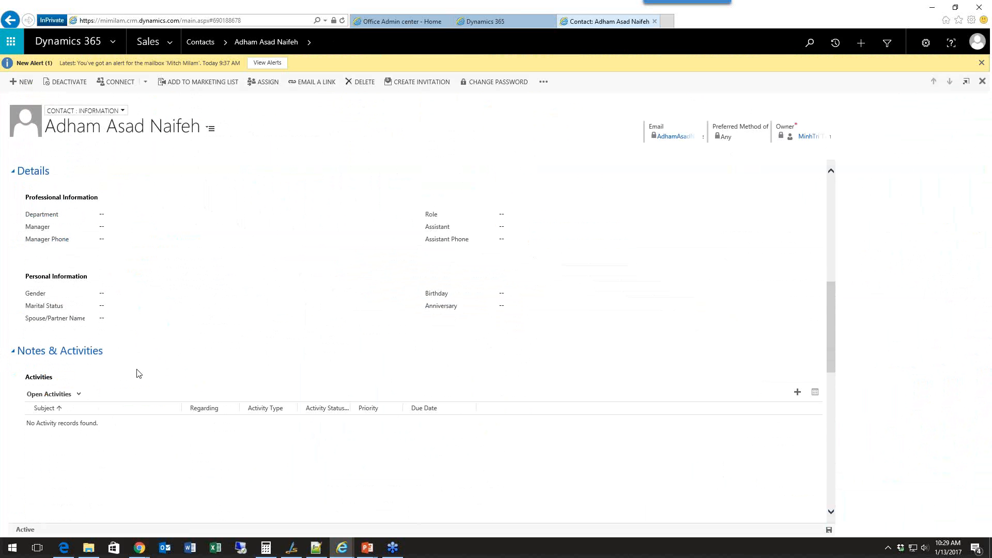
scroll(139, 373, down, 3)
scroll(139, 373, up, 4)
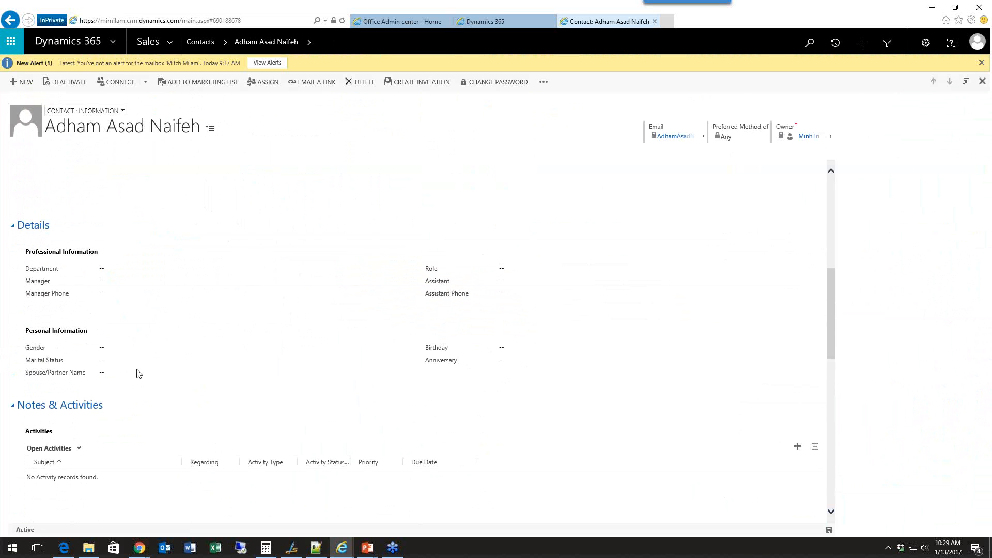
scroll(138, 373, down, 4)
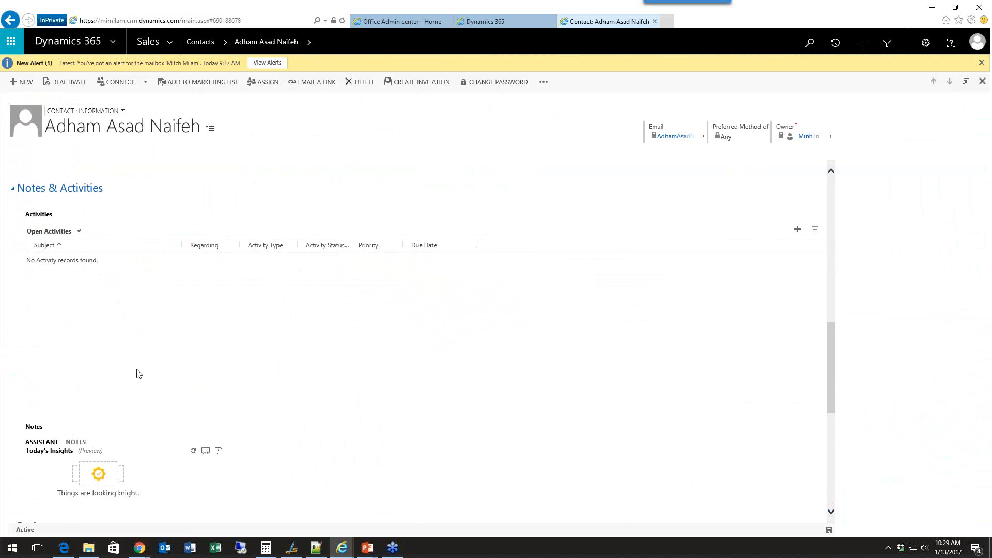
scroll(139, 373, up, 6)
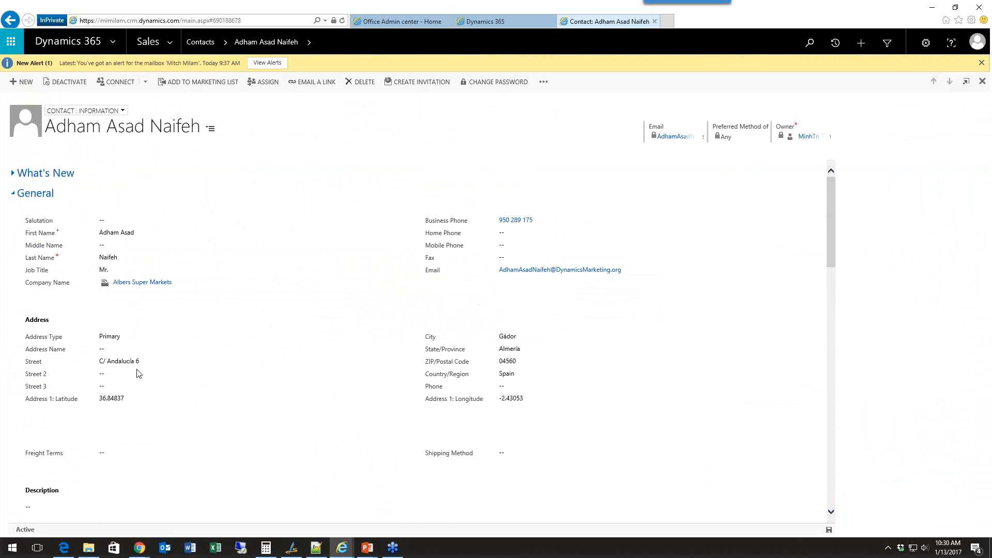
Go back to the Enterprise Lead Nurturing Campaign opportunity and look over its summary.
click(10, 21)
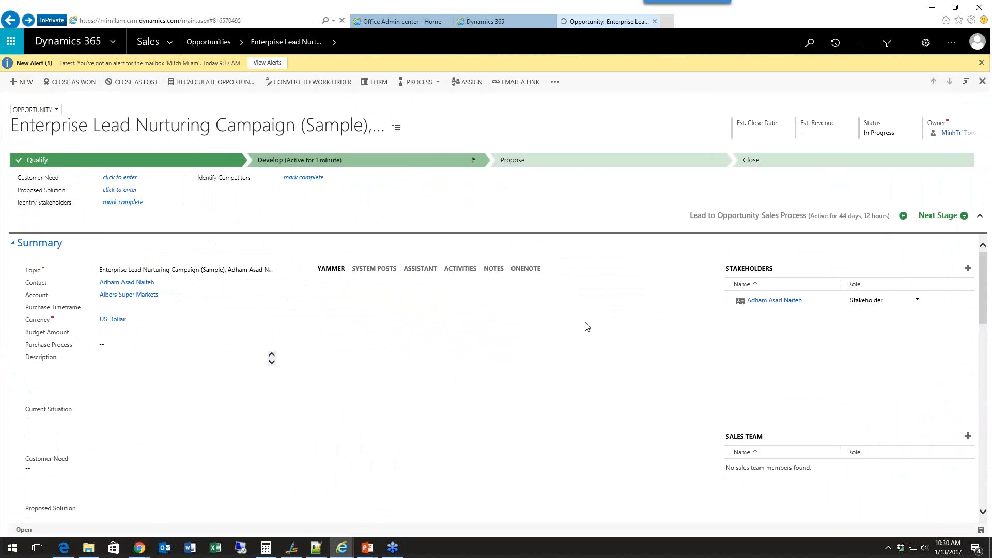
scroll(588, 327, down, 12)
scroll(588, 327, up, 11)
scroll(588, 327, up, 1)
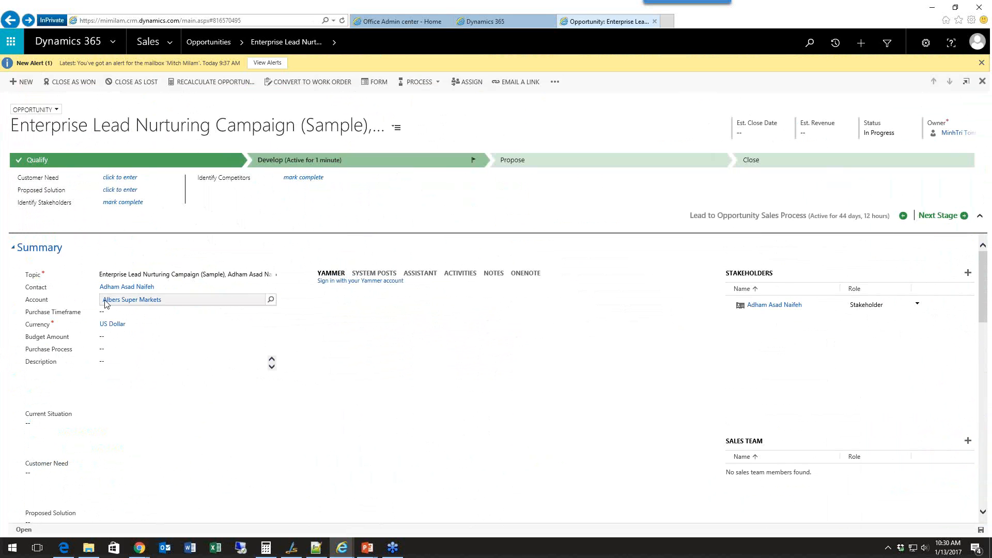
Open the opportunity's Albers Super Markets account and look through its activities, price lists and details.
click(124, 305)
click(124, 305)
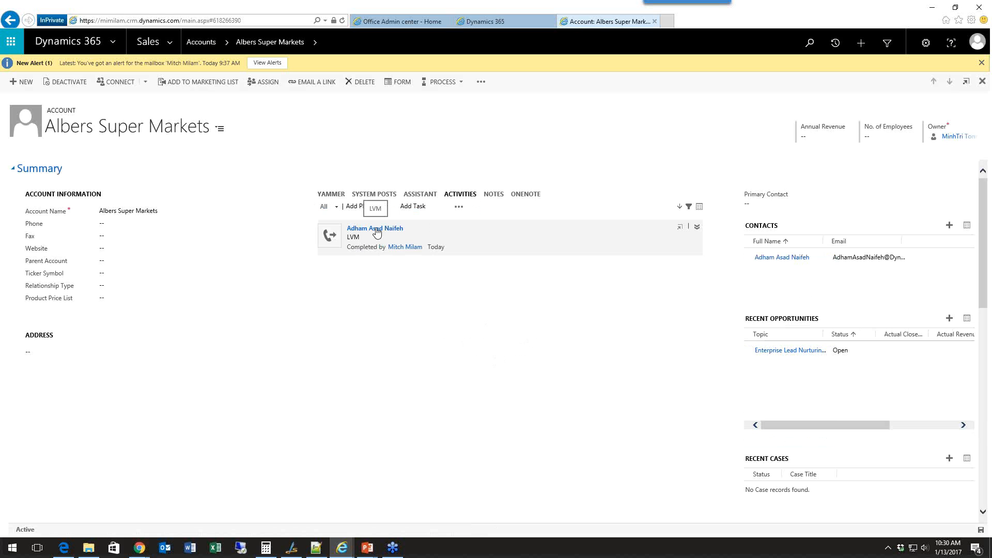
scroll(382, 351, down, 8)
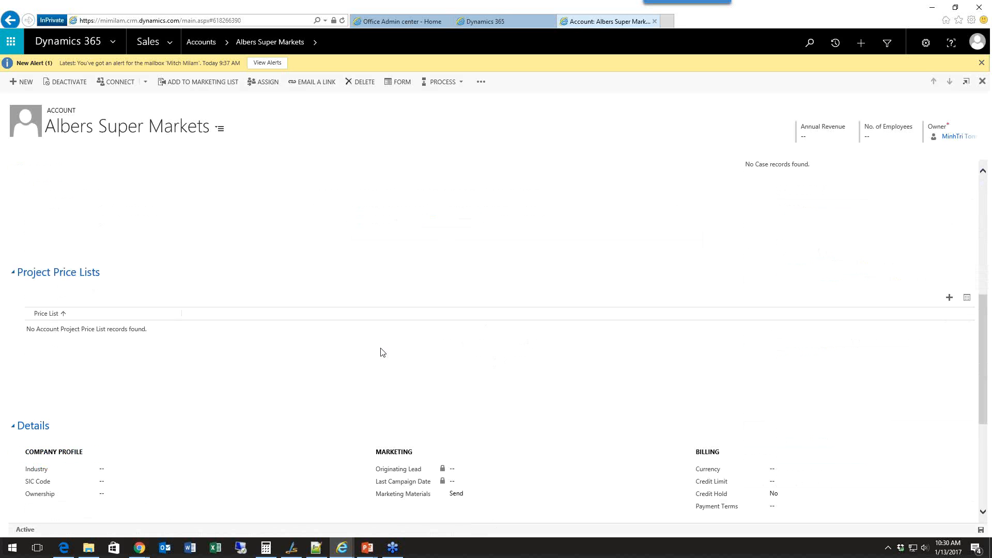
scroll(382, 352, down, 2)
scroll(382, 353, down, 1)
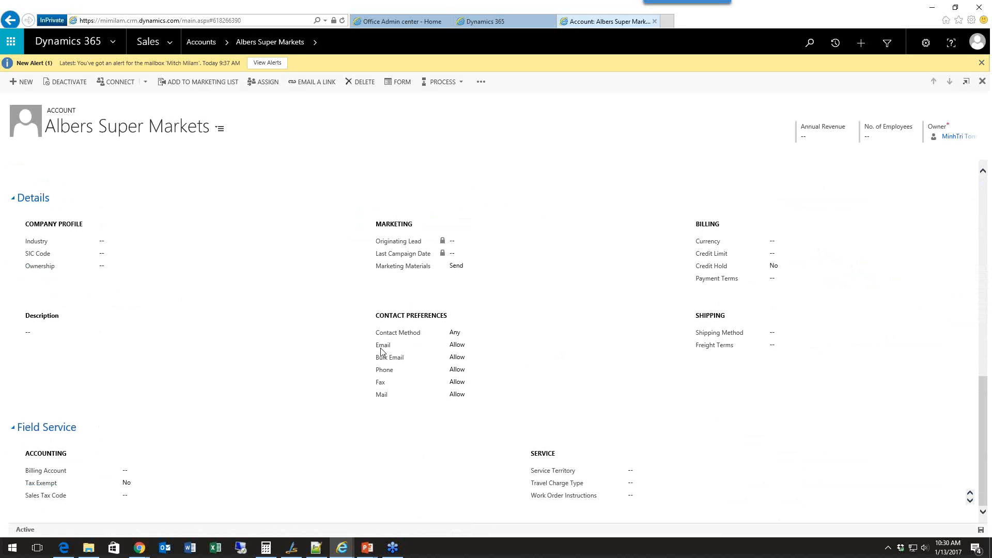
scroll(382, 353, up, 4)
scroll(382, 352, down, 4)
scroll(452, 245, up, 5)
Open the contact linked to the Albers Super Markets account and look through the contact's details and preferences.
click(810, 262)
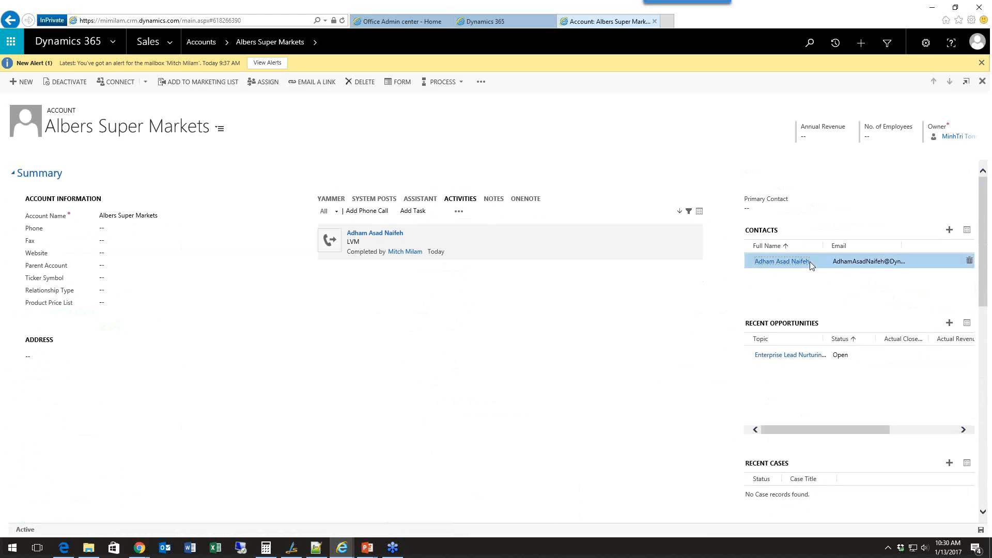
click(782, 261)
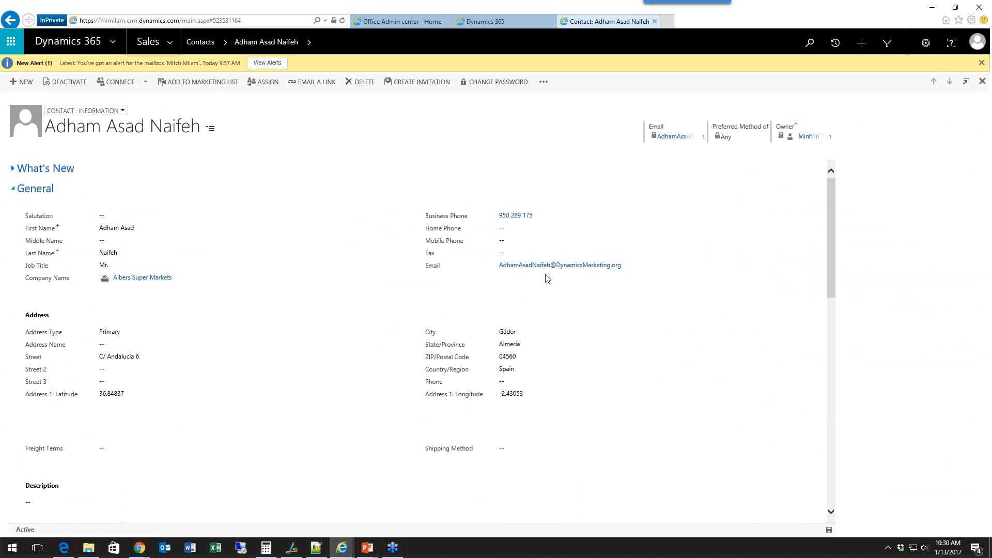
scroll(547, 279, down, 10)
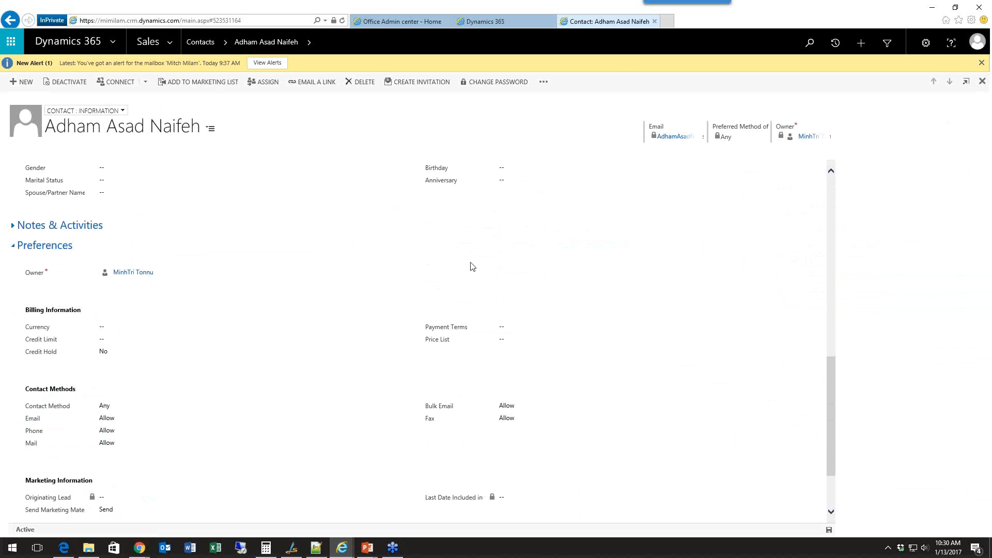
scroll(246, 276, down, 2)
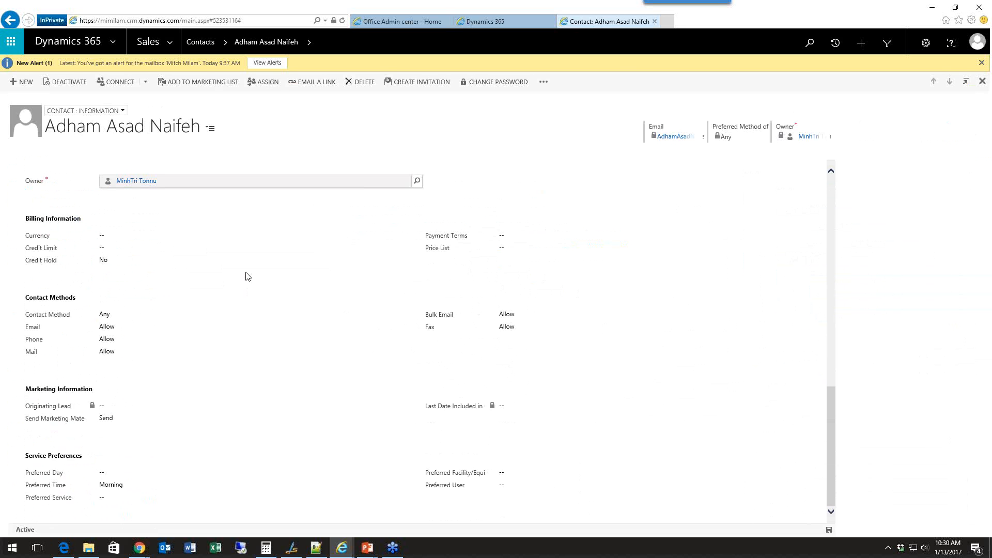
scroll(246, 277, up, 6)
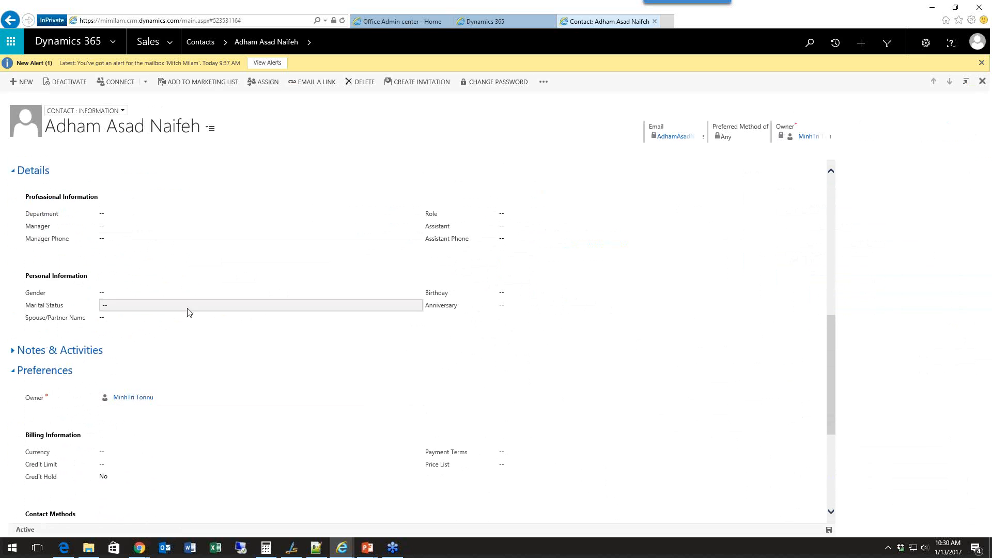
scroll(190, 313, up, 5)
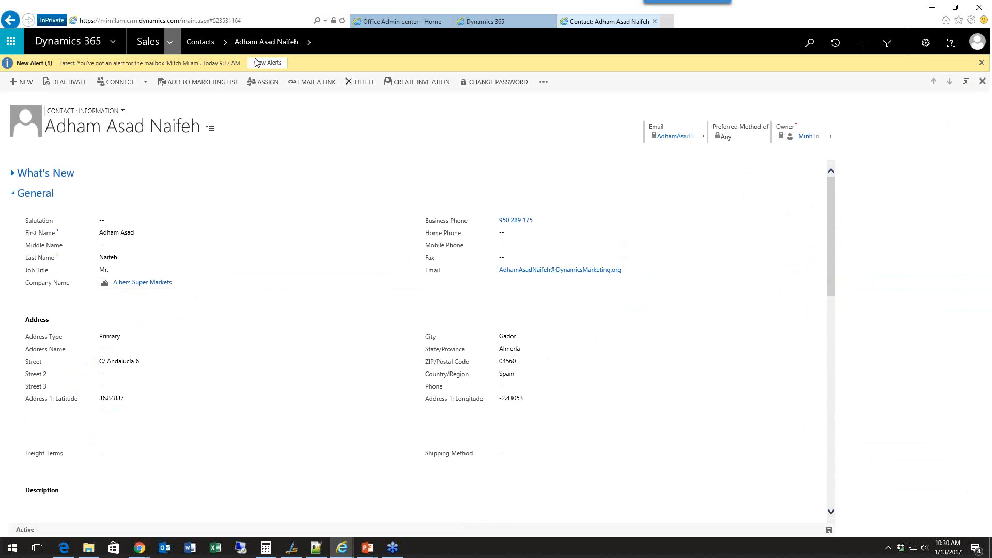
Reopen the original, already qualified Enterprise Lead Nurturing Campaign lead from the Leads list and compare its activities with its notes.
click(174, 47)
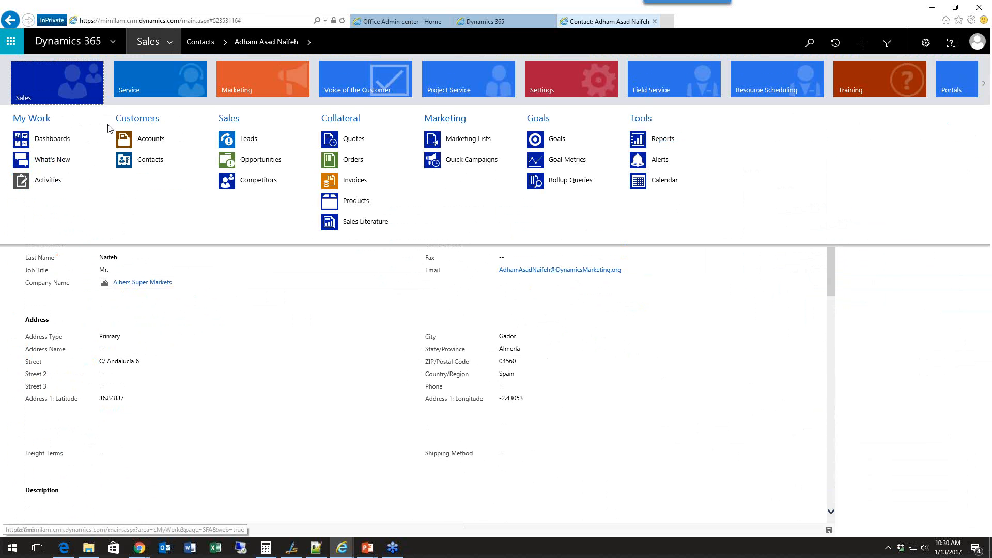
click(239, 143)
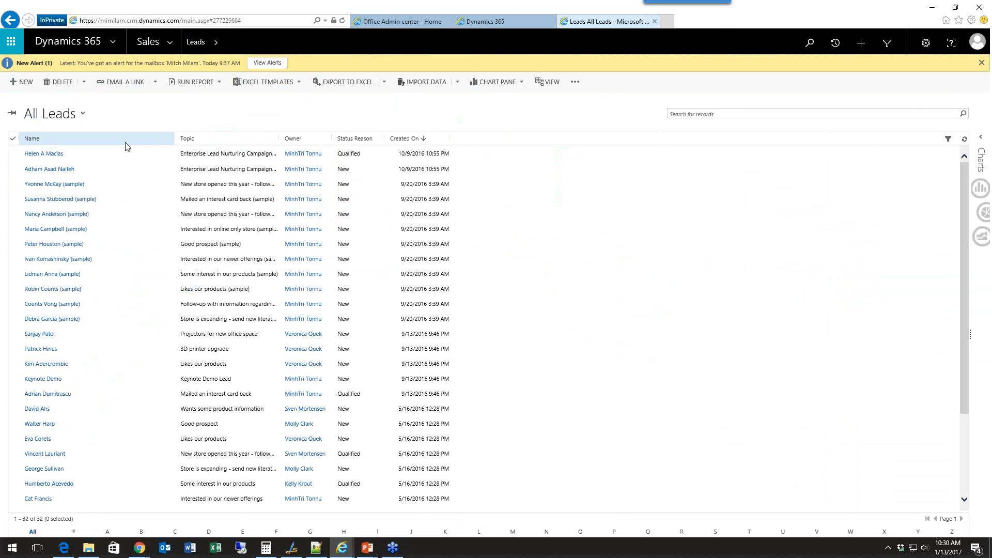
click(46, 164)
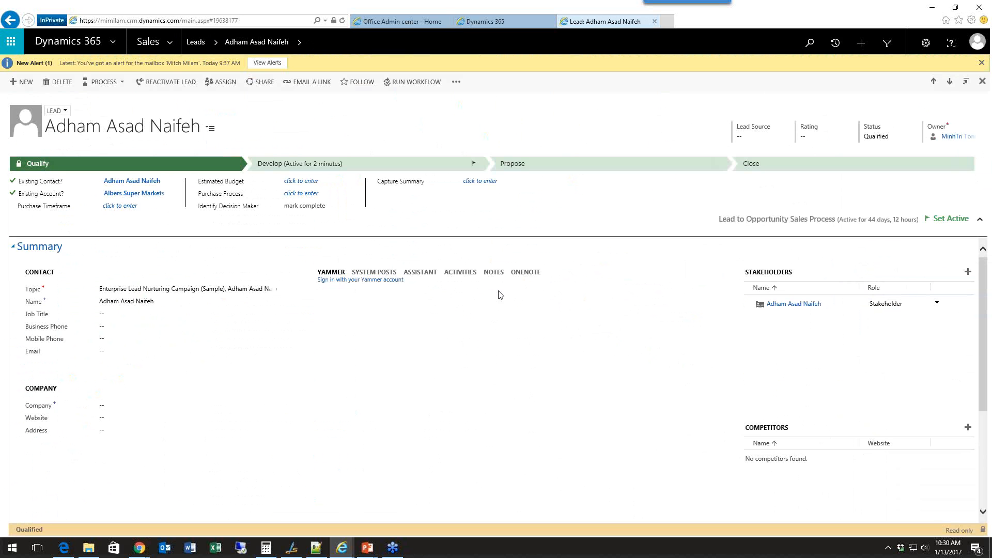
click(460, 272)
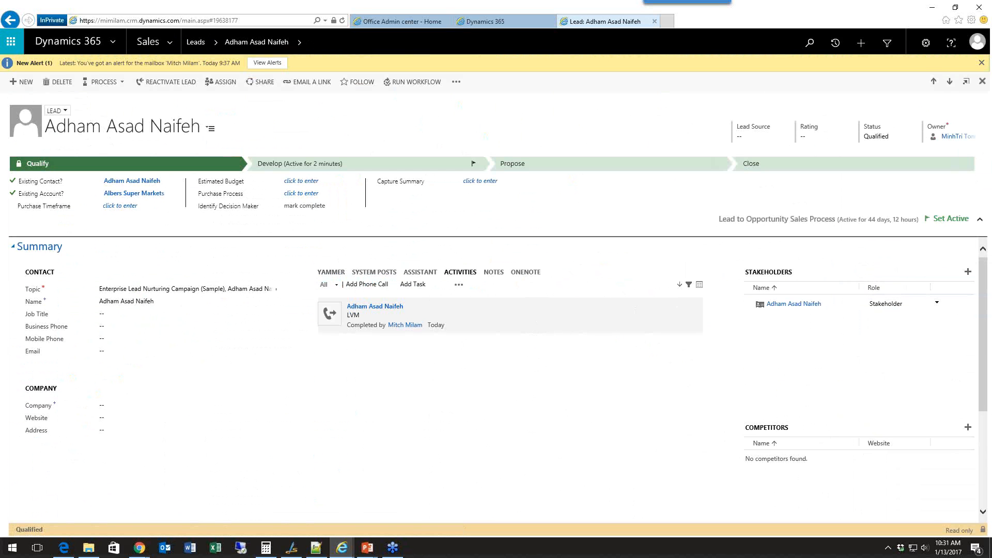
click(497, 279)
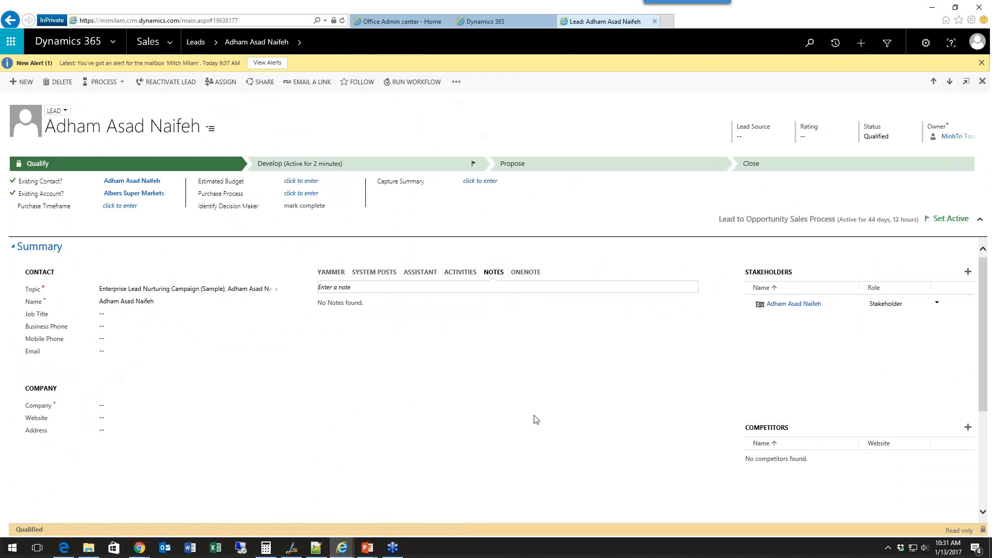
click(462, 274)
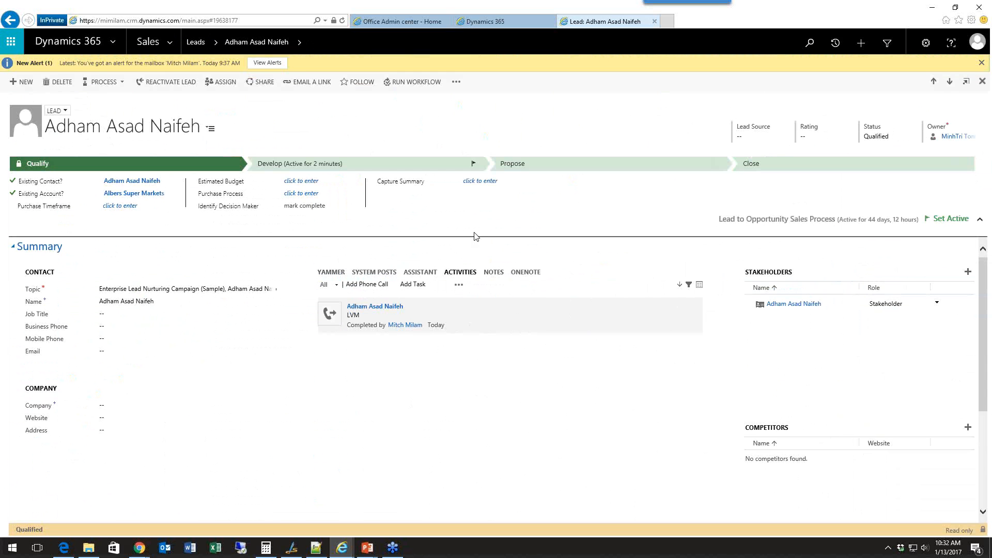
Draft an untitled note reading "AUDIT: dddd" on the qualified lead.
click(495, 275)
click(399, 288)
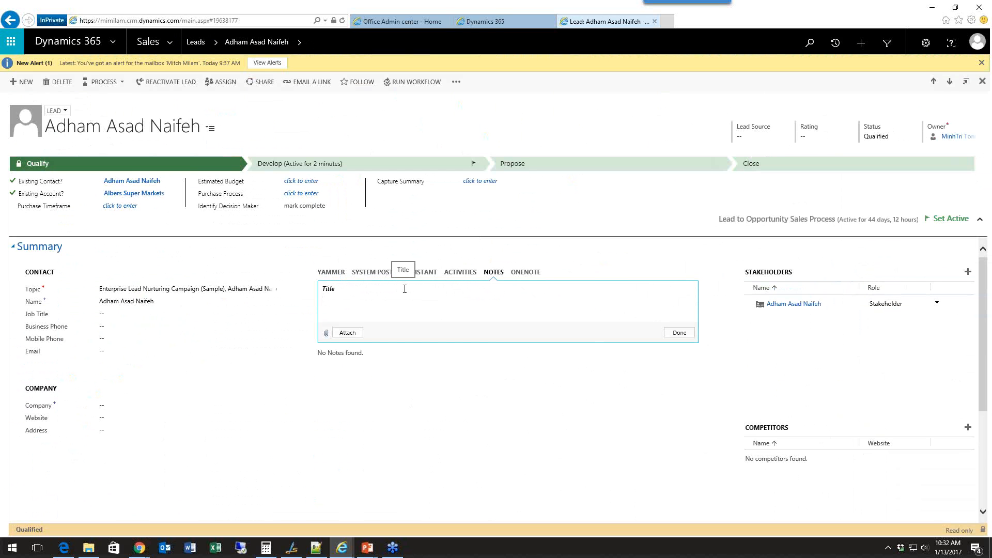
text(AUDIT: dddd)
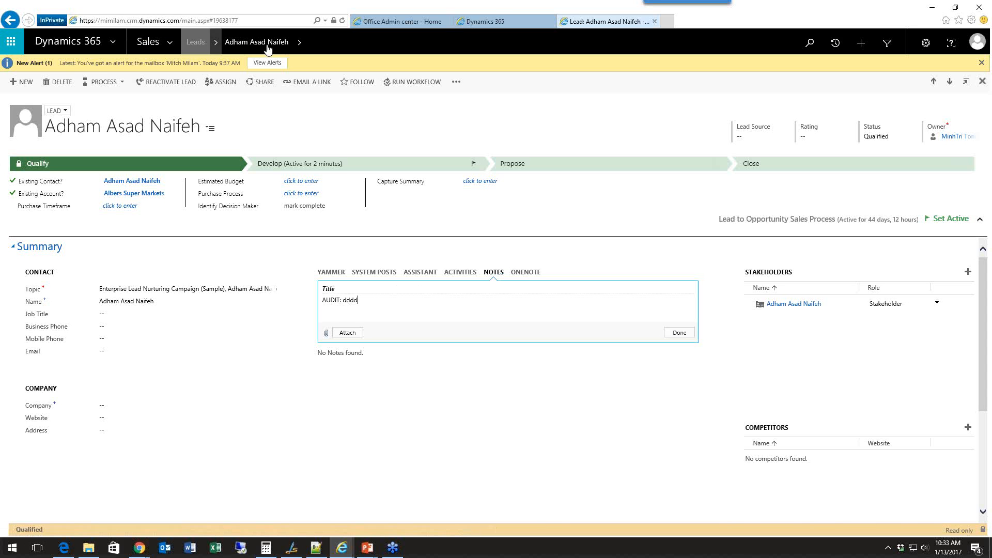
Look over the lead's related record types, including Audit History, and switch to the Active Accounts list.
click(300, 48)
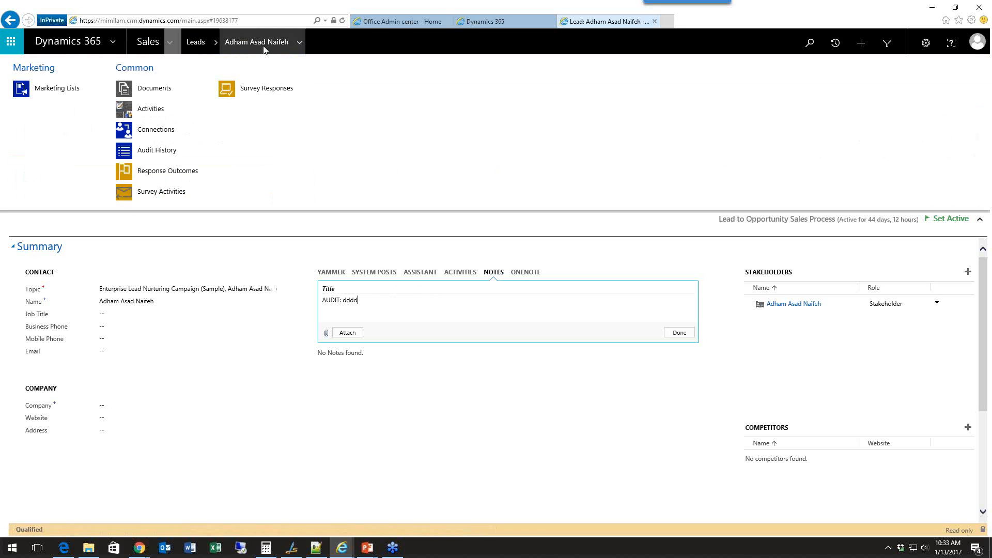
click(171, 46)
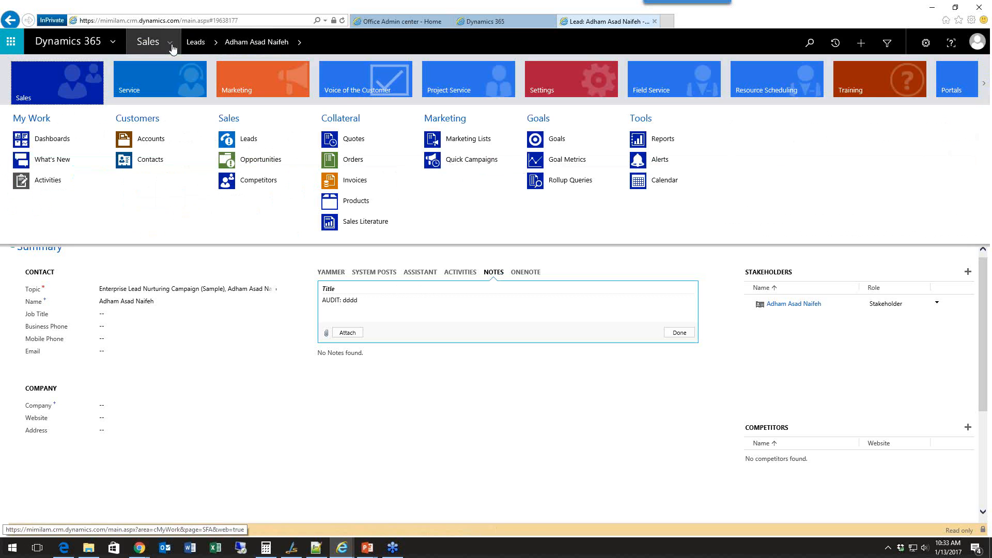
click(159, 141)
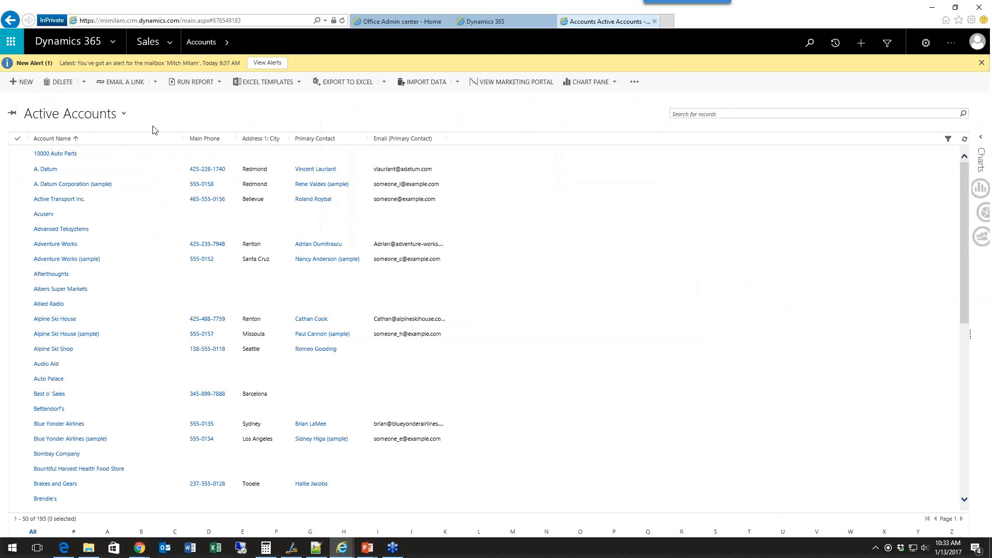
Check the Office 365 Groups solution in the Dynamics 365 Administration Center, return to Active Accounts and view the recently viewed accounts.
click(470, 24)
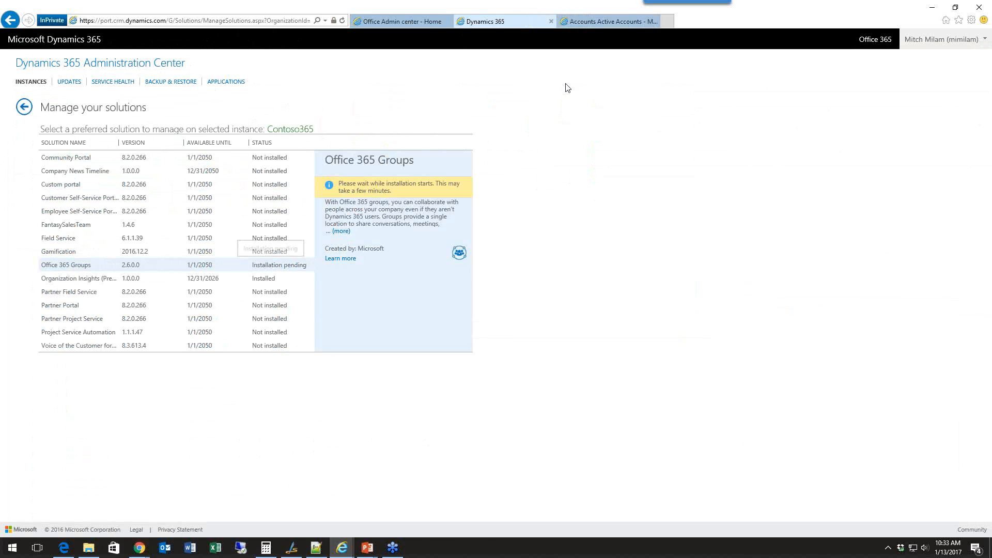
click(578, 22)
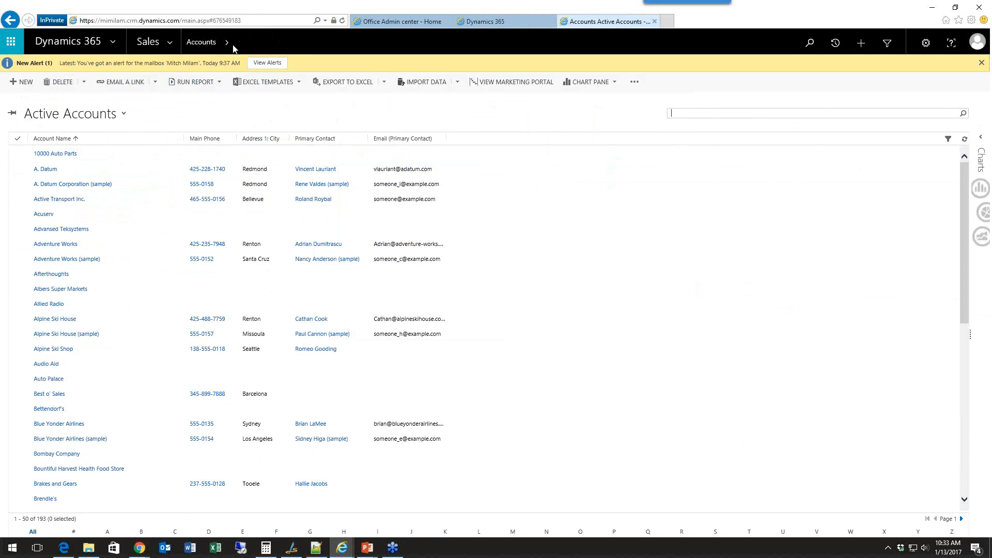
click(233, 48)
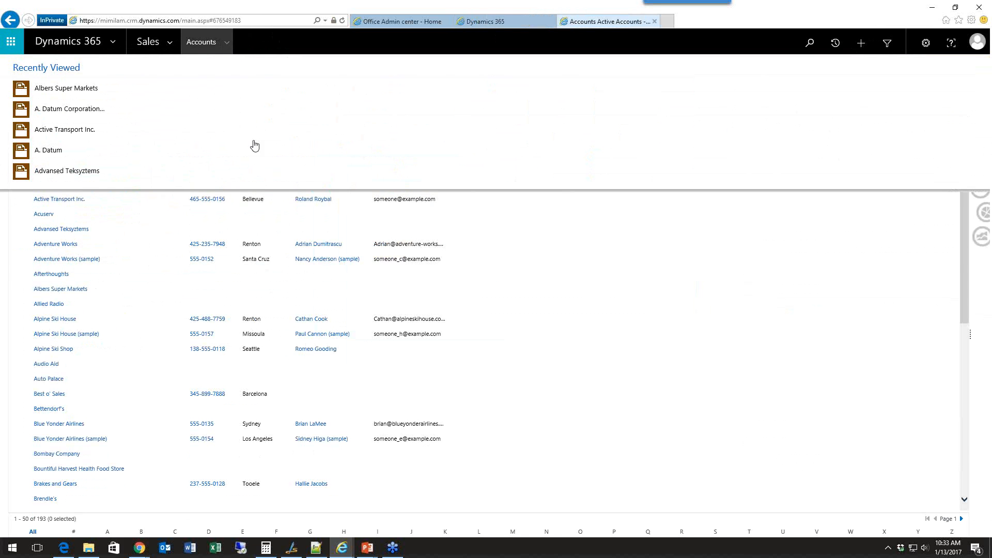
click(510, 308)
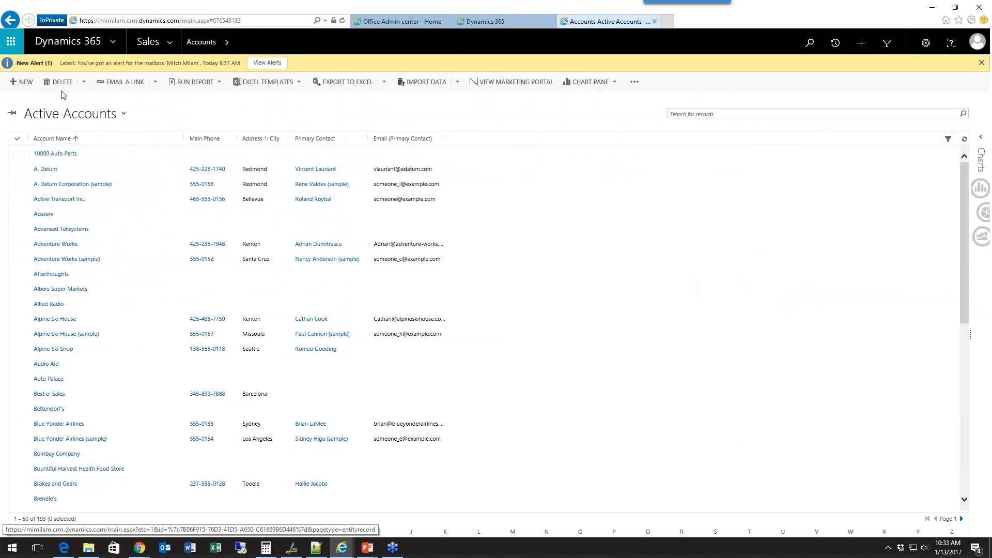
Open the A. Datum account and show its Office 365 Groups page.
click(53, 174)
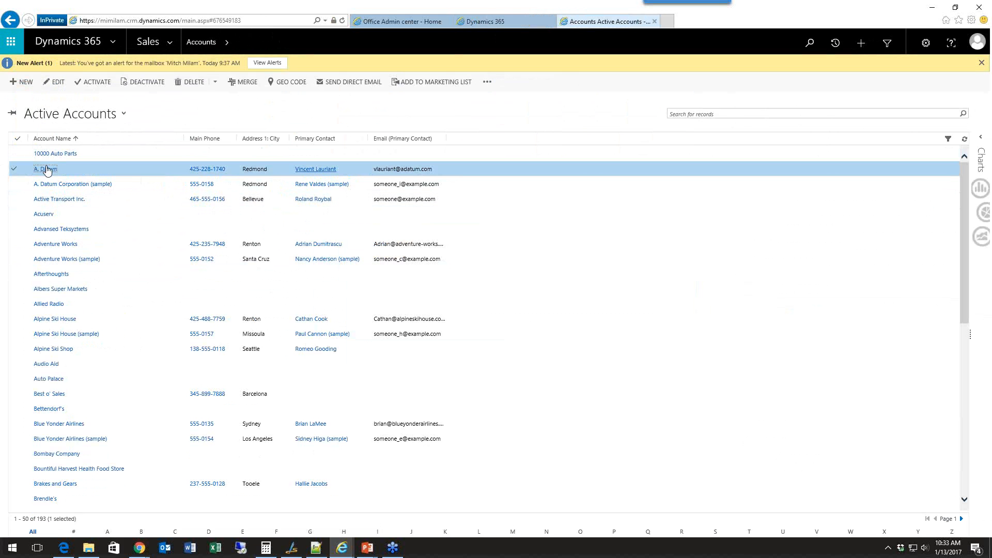
click(45, 172)
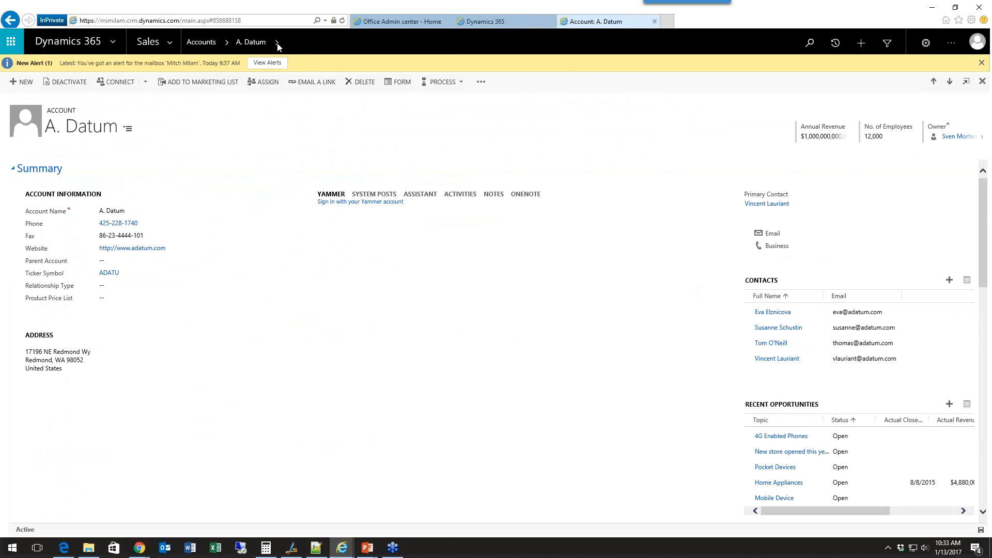
click(277, 45)
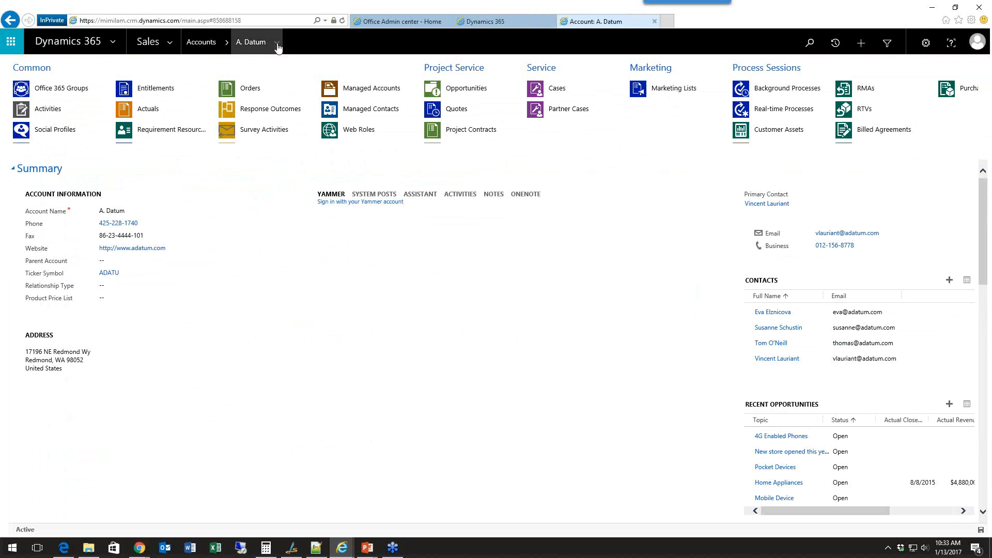
click(61, 88)
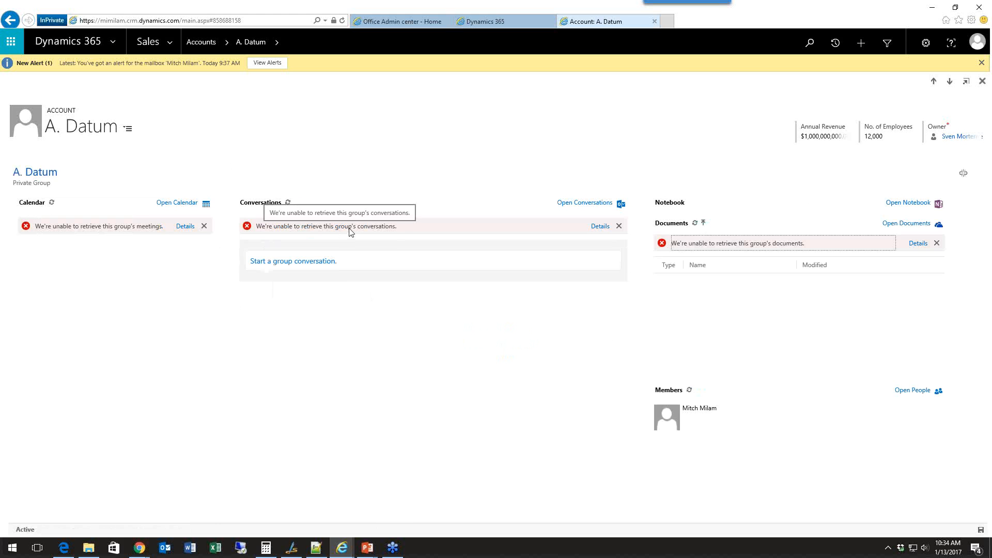
View the group calendar's error details, then recheck the Office 365 Groups solution in the Administration Center and return to the account.
click(186, 227)
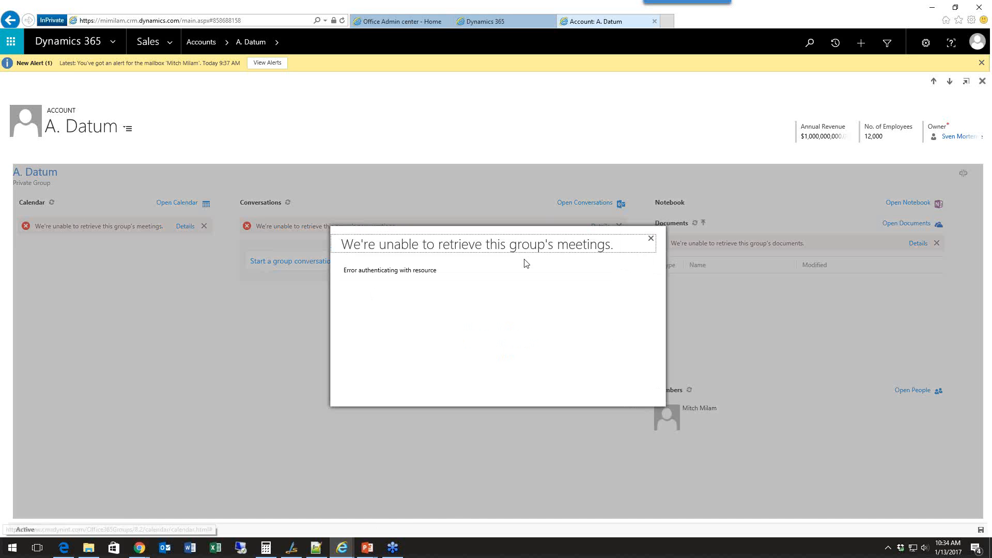
click(650, 239)
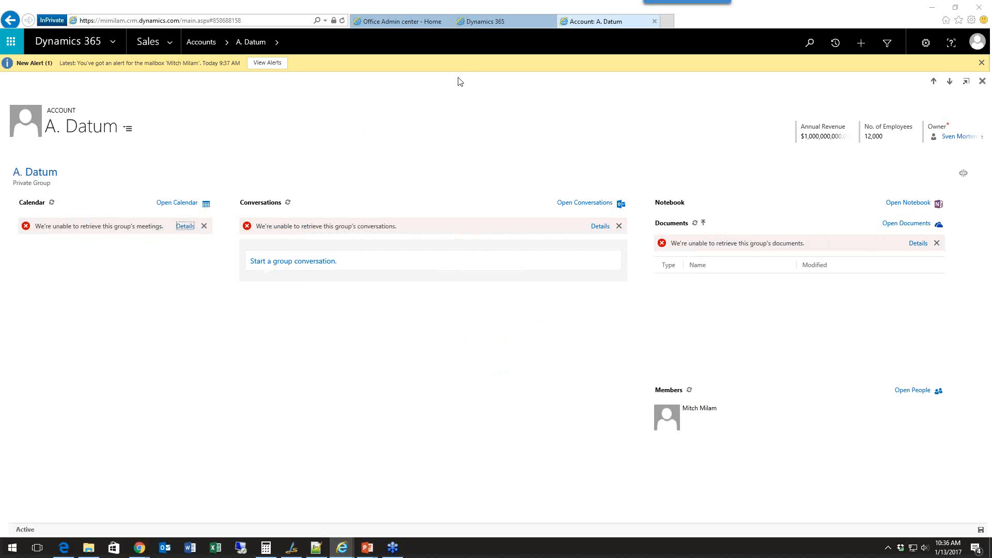
click(485, 25)
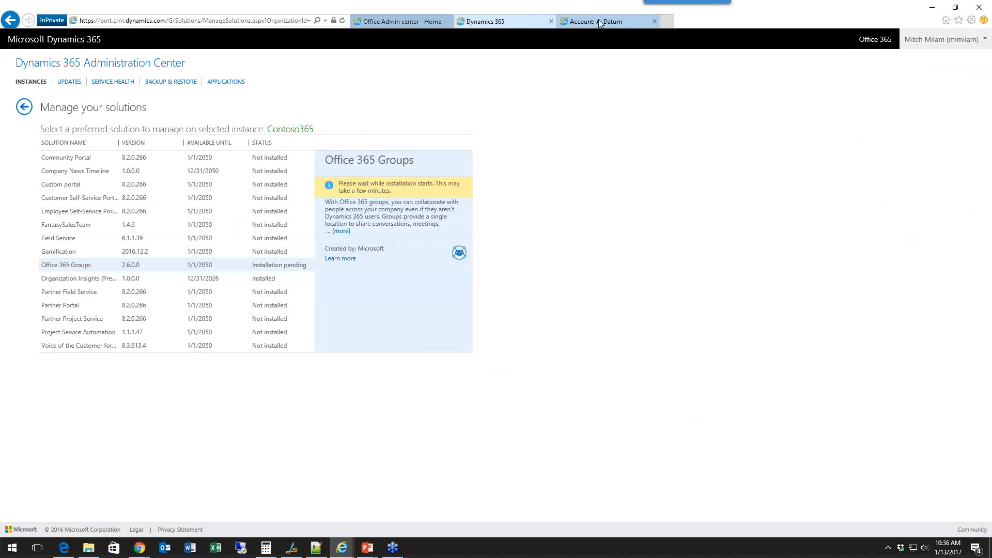
click(576, 21)
Open the CEO-Business Manager security role from the Security settings and show the Note privileges among its core records.
click(168, 42)
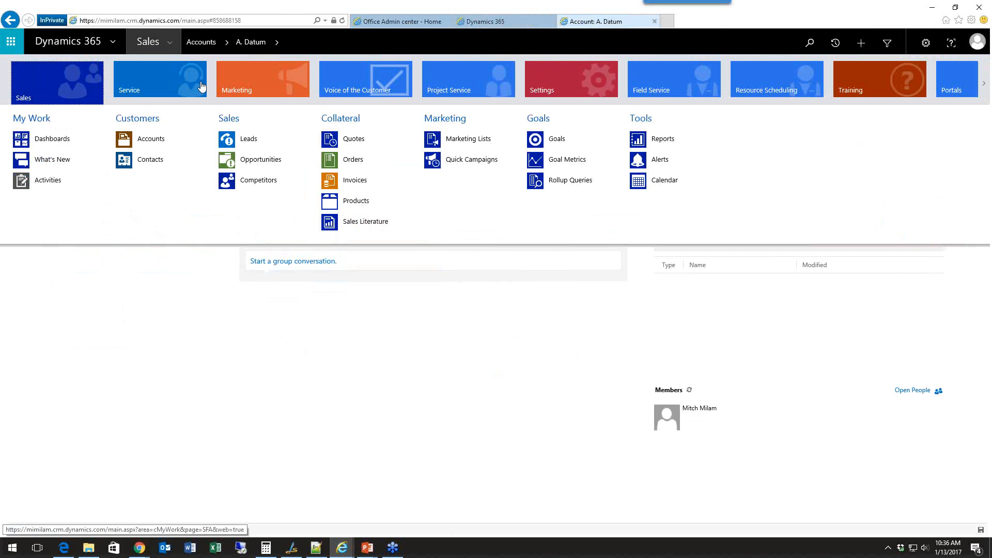
click(578, 76)
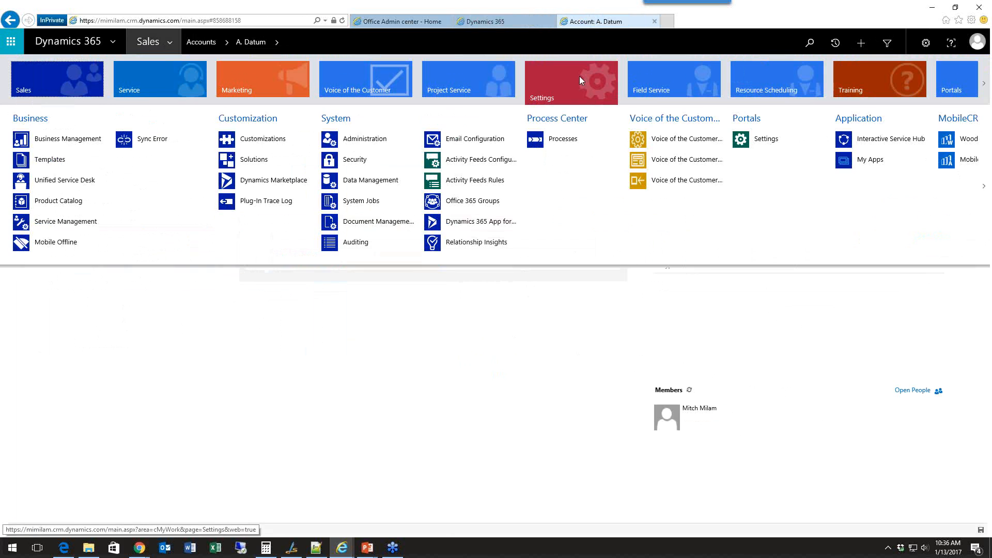
click(360, 161)
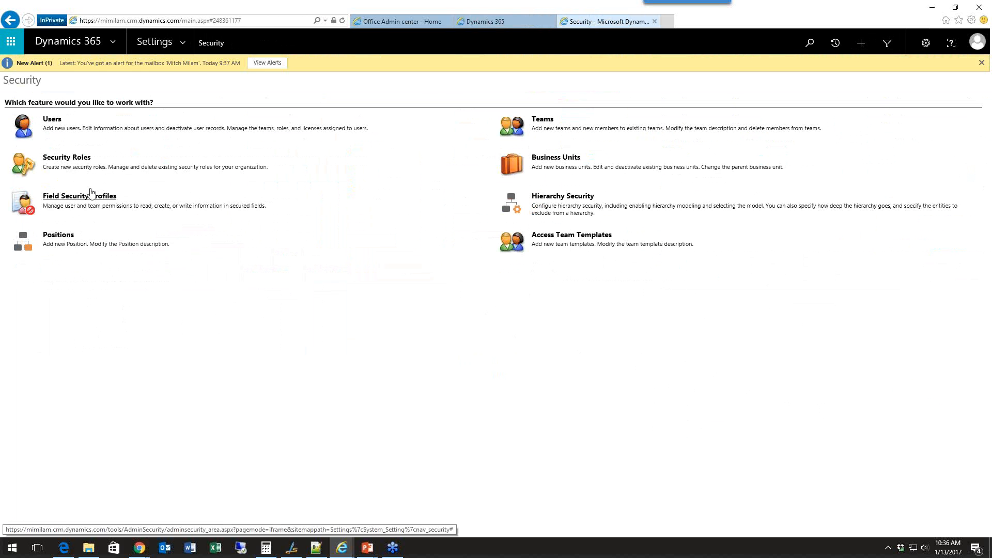
click(75, 160)
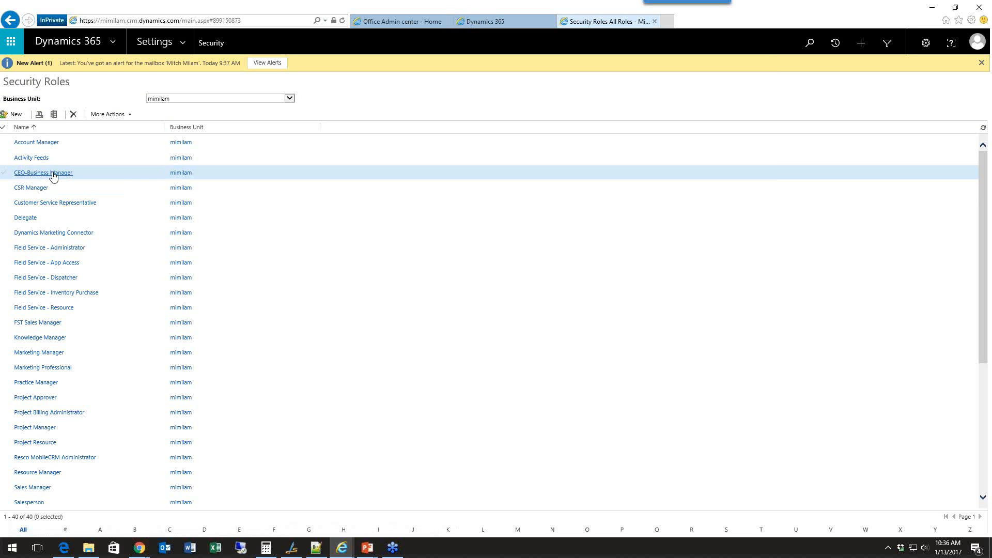
click(52, 173)
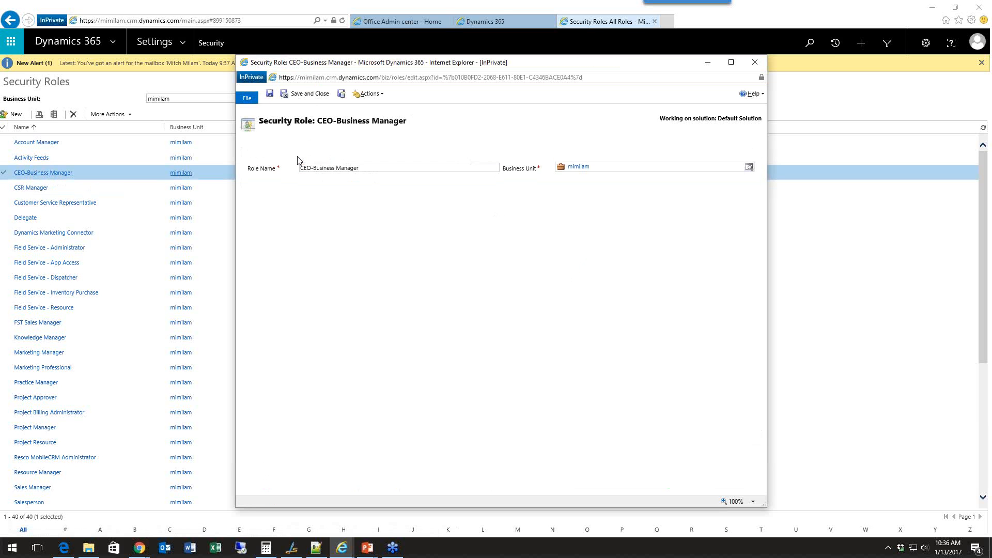
scroll(362, 268, down, 5)
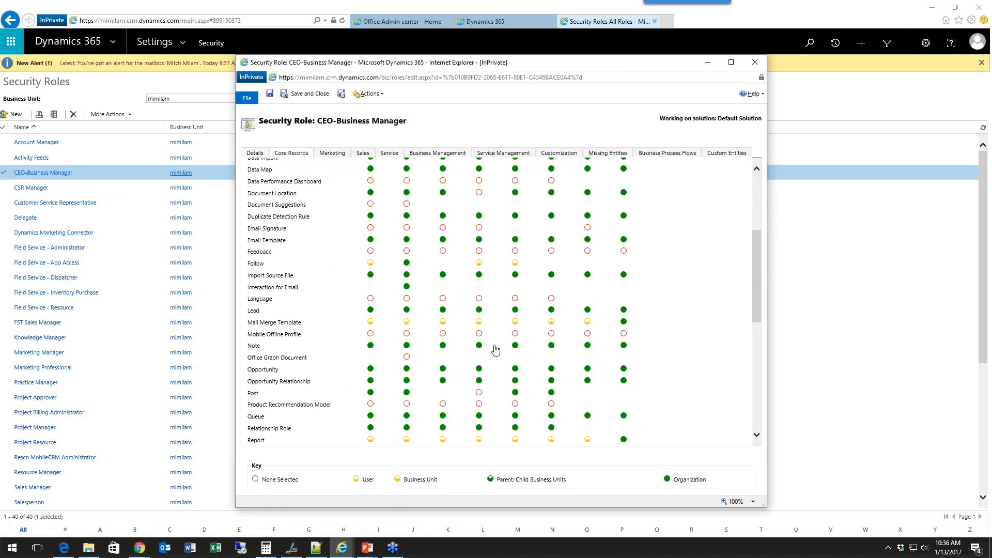
Cycle the first Note privilege through its access levels and close the CEO-Business Manager role without saving.
click(371, 347)
click(372, 350)
click(372, 350)
click(373, 351)
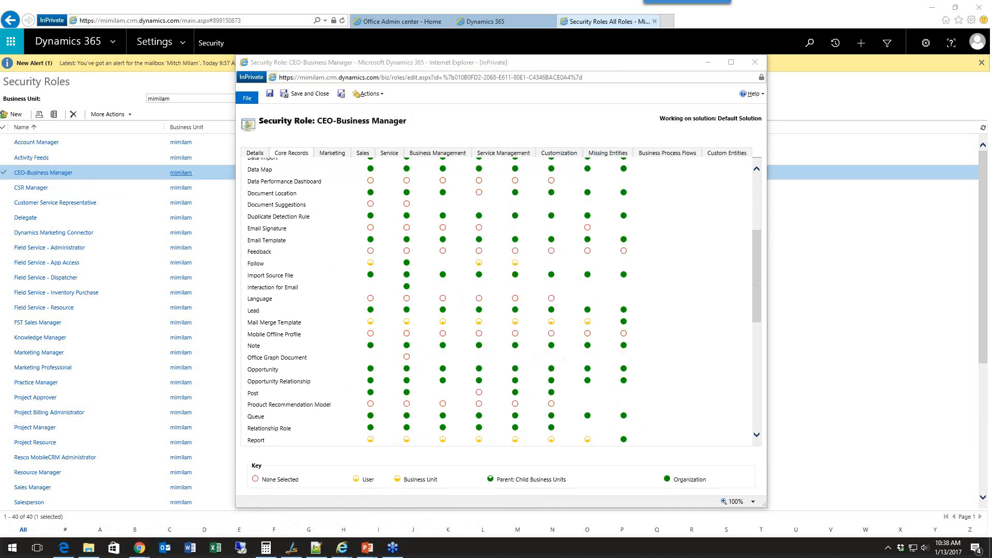
click(755, 62)
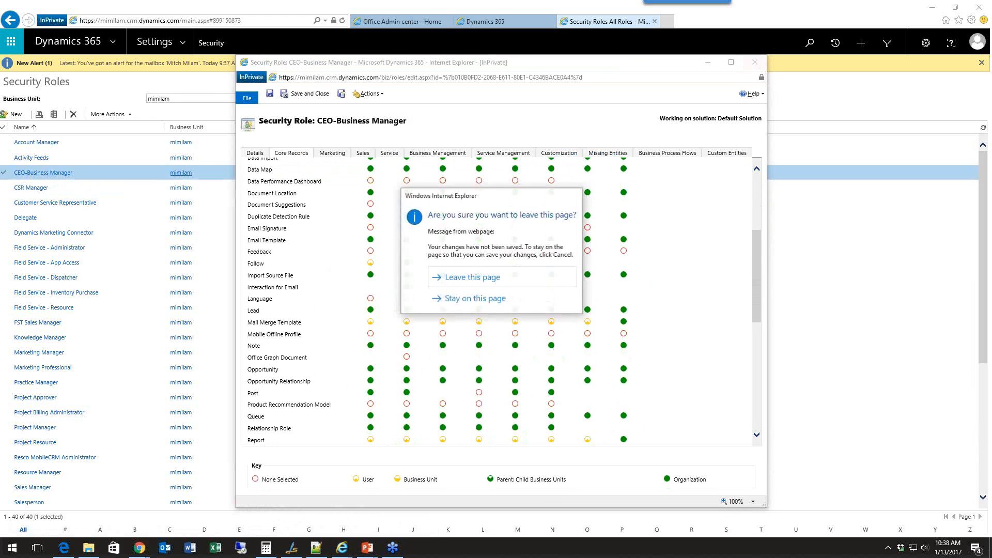
click(472, 277)
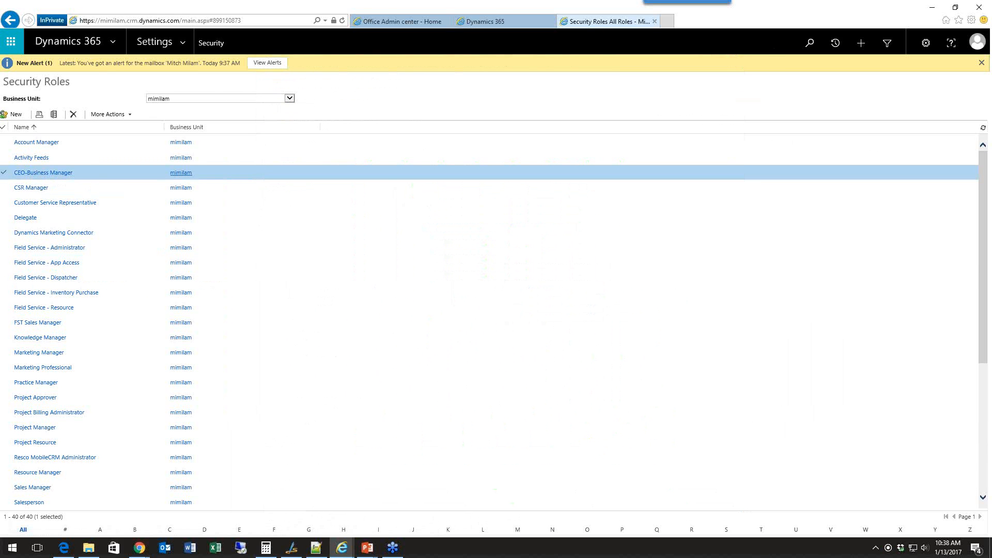